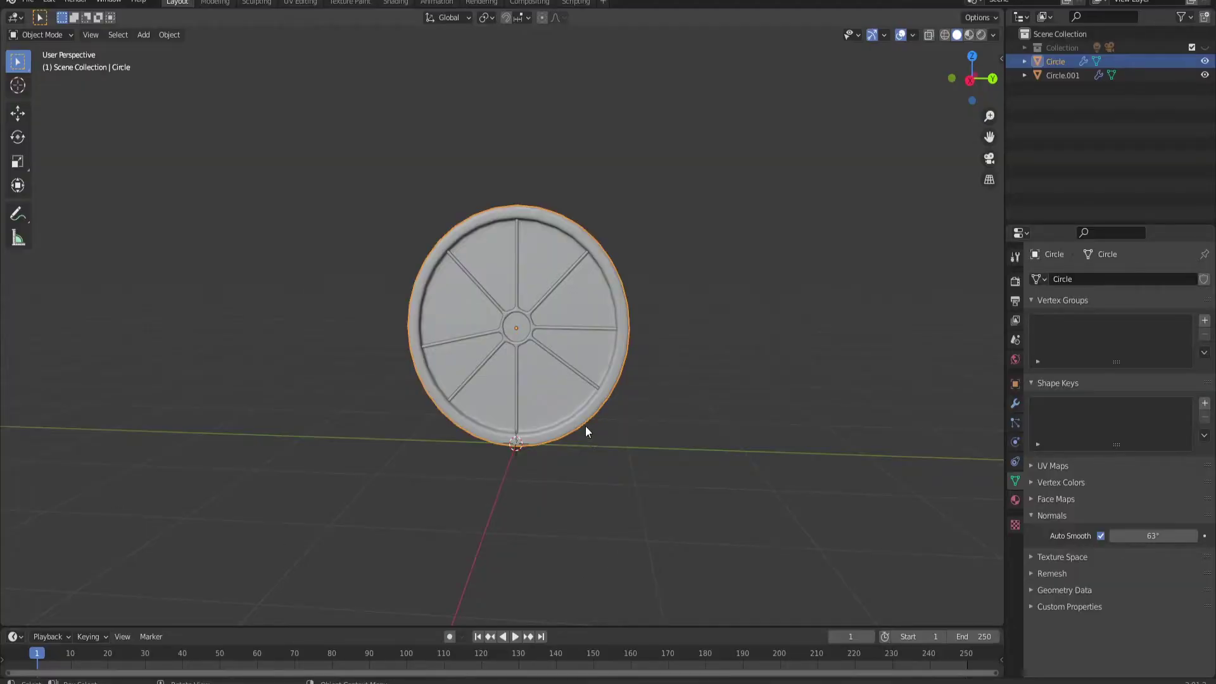
Step: Orbit and zoom around the spoked window wheel to inspect it
{"action": "mouse_move", "coordinate": [470, 441]}
{"action": "middle_mouse_down"}
{"action": "mouse_move", "coordinate": [391, 442]}
{"action": "mouse_move", "coordinate": [697, 437]}
{"action": "mouse_move", "coordinate": [701, 453]}
{"action": "mouse_move", "coordinate": [475, 447]}
{"action": "middle_mouse_up"}
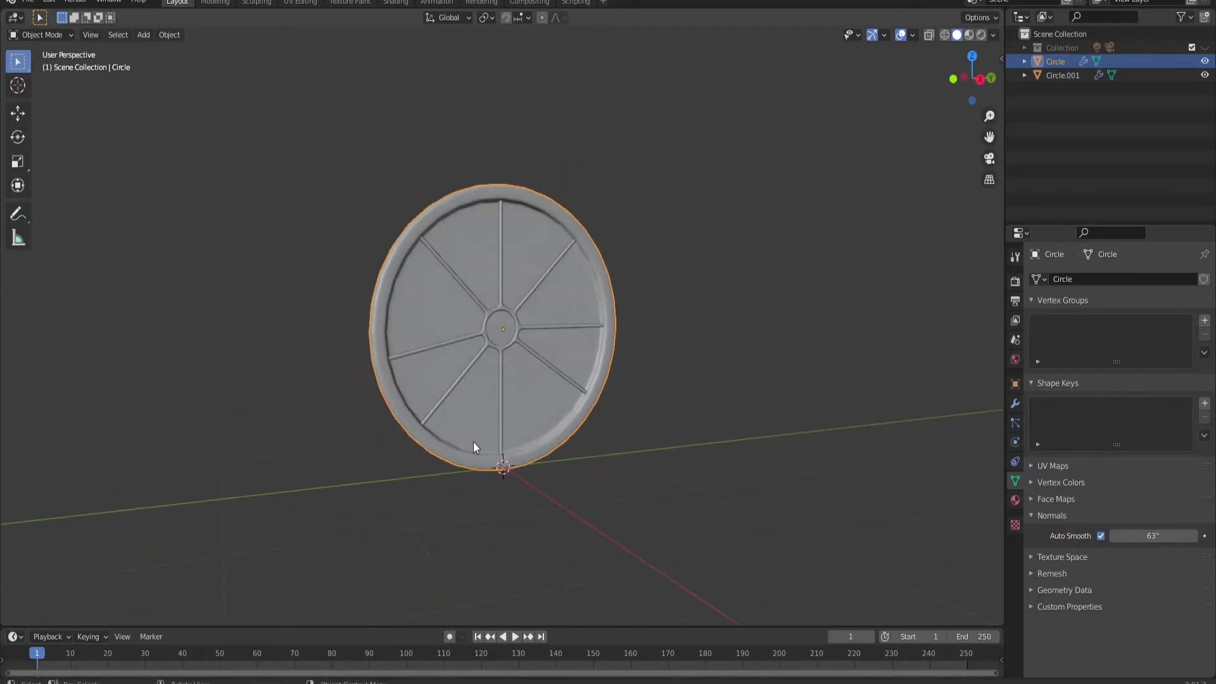
{"action": "scroll", "coordinate": [560, 470], "scroll_direction": "up", "scroll_amount": 5}
{"action": "scroll", "coordinate": [560, 466], "scroll_direction": "down", "scroll_amount": 2}
{"action": "middle_click_drag", "start_coordinate": [560, 467], "coordinate": [487, 451]}
{"action": "scroll", "coordinate": [506, 435], "scroll_direction": "down", "scroll_amount": 3}
{"action": "scroll", "coordinate": [556, 447], "scroll_direction": "up", "scroll_amount": 2}
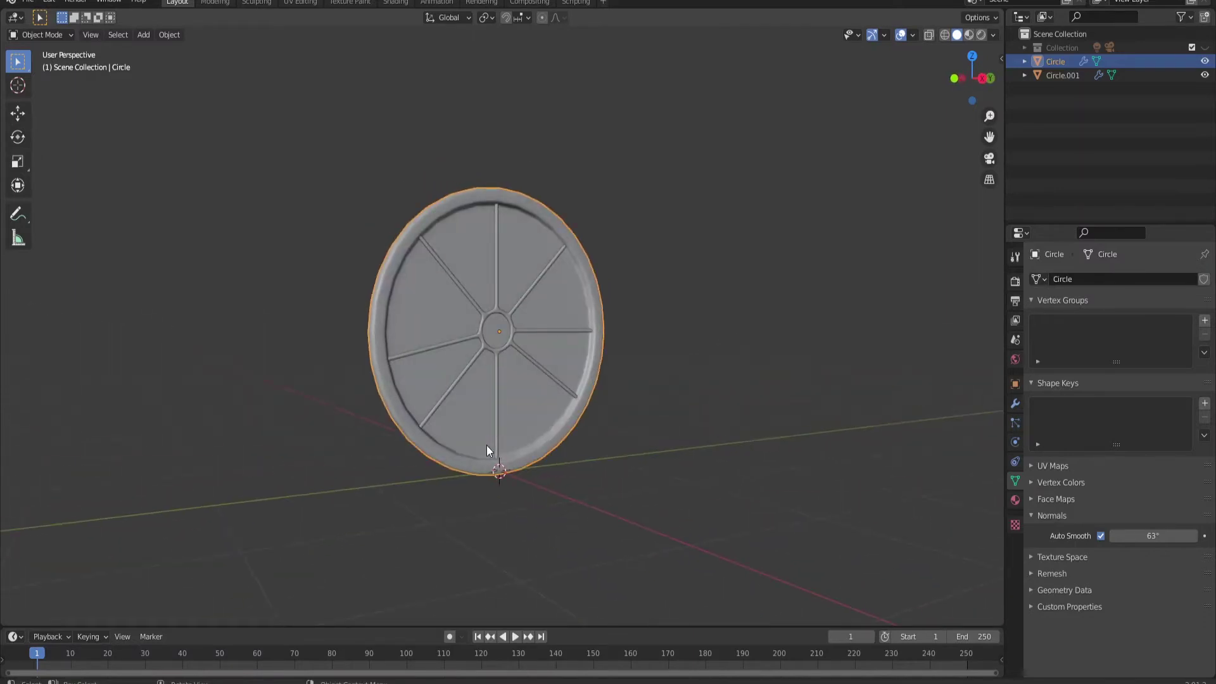
{"action": "scroll", "coordinate": [483, 443], "scroll_direction": "up", "scroll_amount": 6}
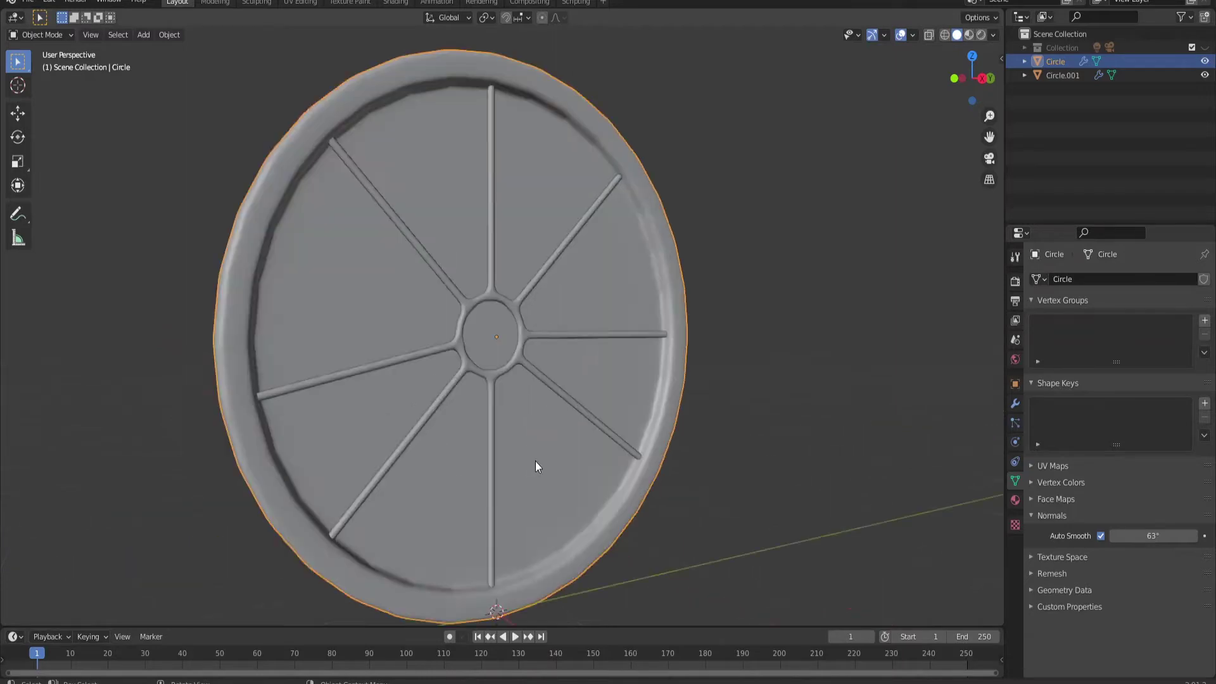
{"action": "scroll", "coordinate": [462, 494], "scroll_direction": "down", "scroll_amount": 6}
Step: View the window at an angle, then move to the Shading workspace with meadow-lit preview
{"action": "middle_click_drag", "start_coordinate": [461, 494], "coordinate": [528, 479]}
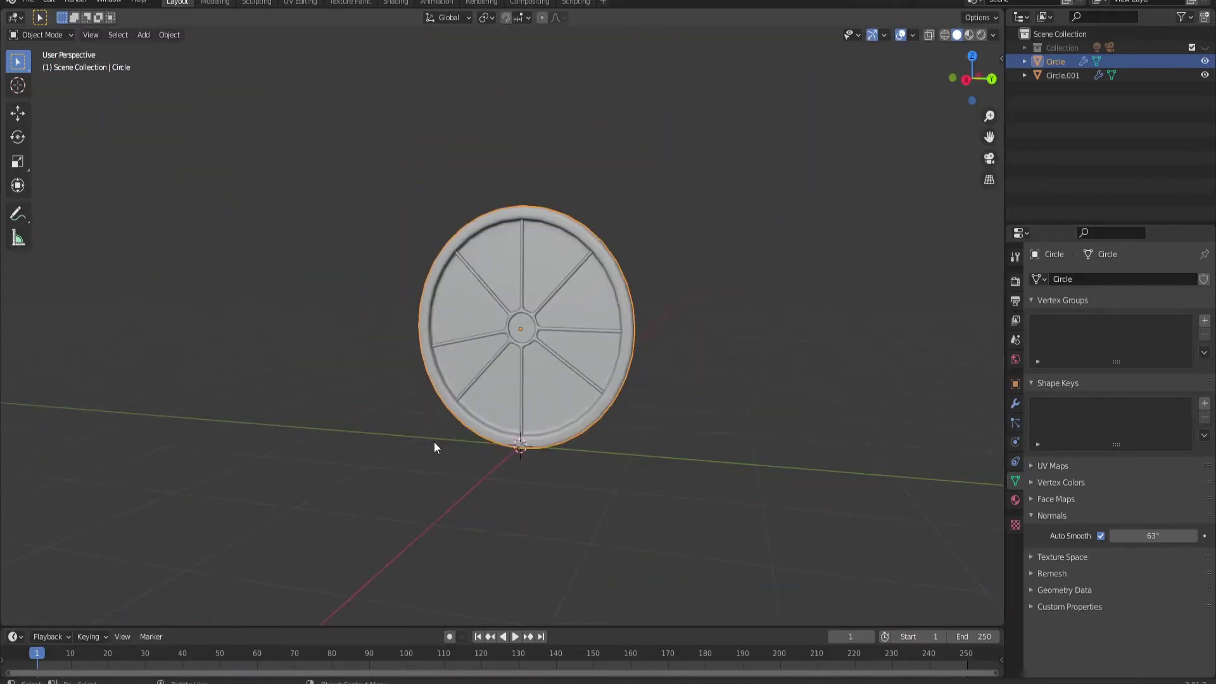
{"action": "scroll", "coordinate": [531, 415], "scroll_direction": "up", "scroll_amount": 3}
{"action": "middle_click_drag", "start_coordinate": [478, 423], "coordinate": [531, 416]}
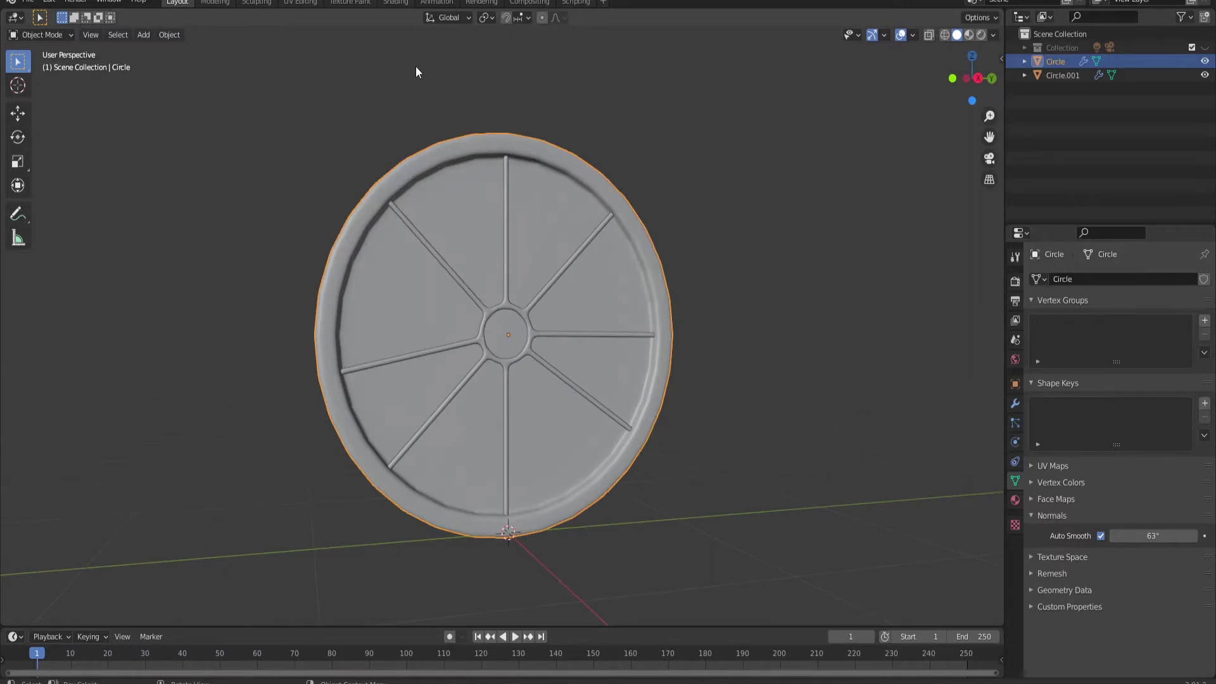
{"action": "left_click", "coordinate": [395, 2]}
Step: Create a new material, Material.004, for the window and make its Principled BSDF active
{"action": "left_click", "coordinate": [621, 398]}
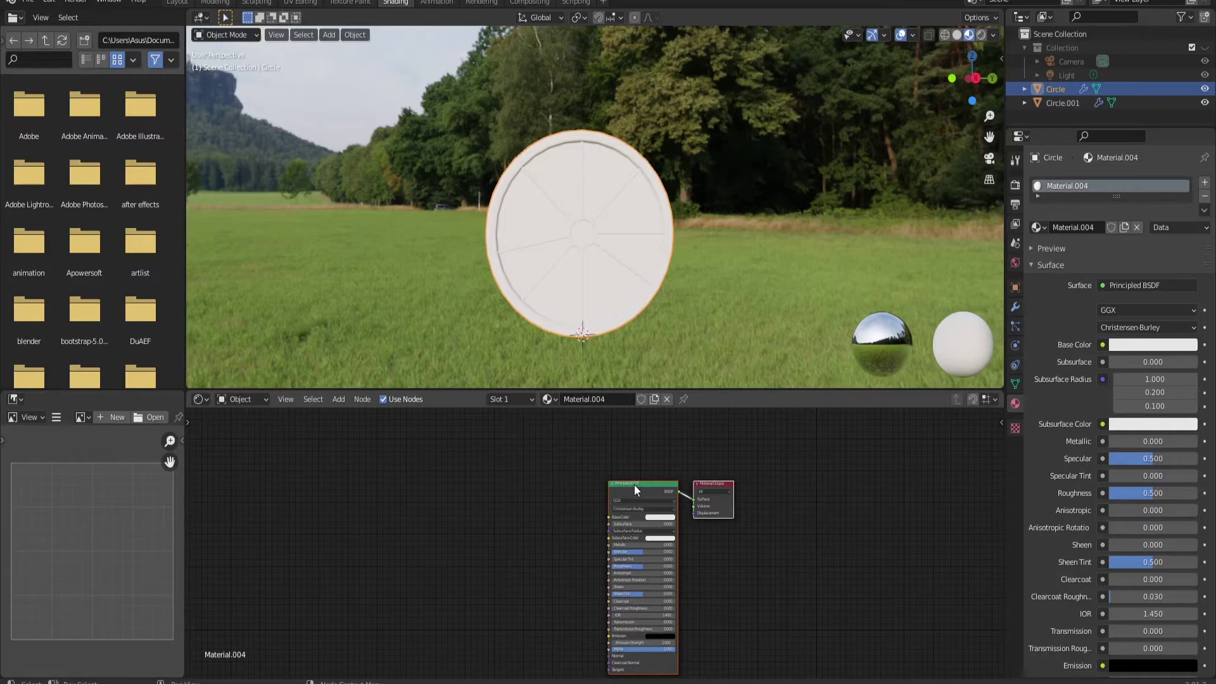
{"action": "left_click", "coordinate": [636, 490]}
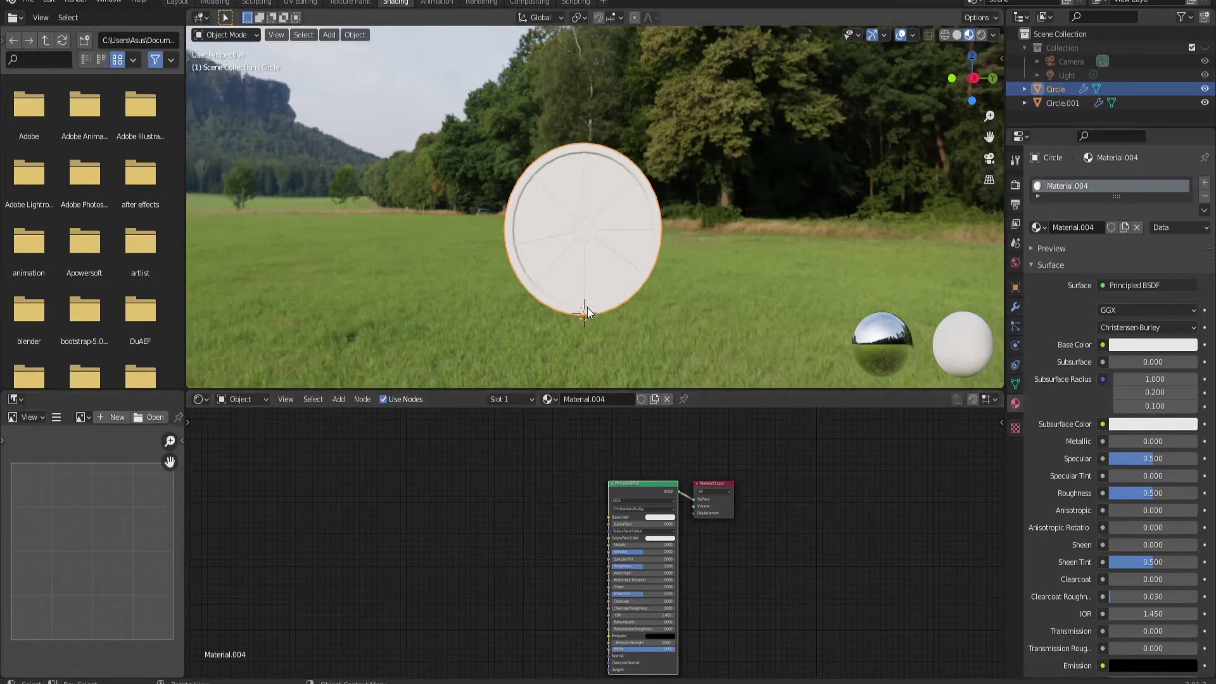
{"action": "scroll", "coordinate": [539, 323], "scroll_direction": "up", "scroll_amount": 2}
{"action": "middle_click_drag", "start_coordinate": [536, 324], "coordinate": [610, 305]}
{"action": "scroll", "coordinate": [680, 298], "scroll_direction": "down", "scroll_amount": 3}
{"action": "scroll", "coordinate": [545, 317], "scroll_direction": "up", "scroll_amount": 4}
{"action": "scroll", "coordinate": [453, 301], "scroll_direction": "down", "scroll_amount": 3}
{"action": "scroll", "coordinate": [610, 305], "scroll_direction": "up", "scroll_amount": 2}
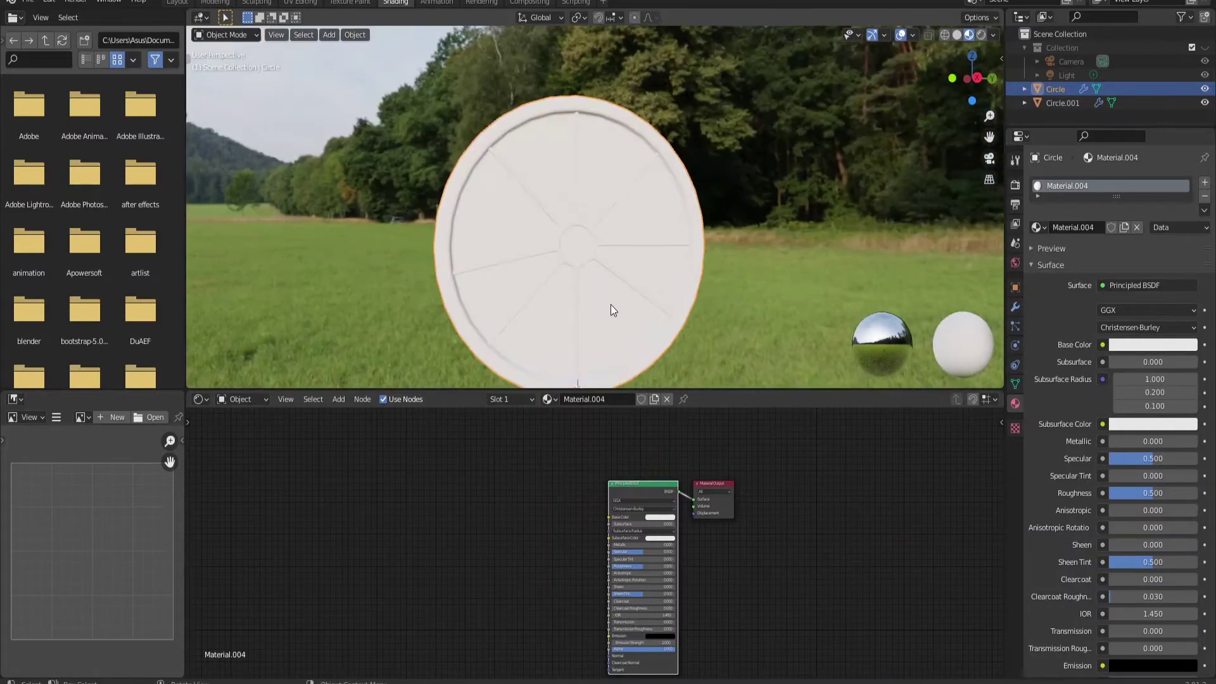
Step: Keep the material's Base Color white and enter Edit Mode on the window mesh
{"action": "left_click", "coordinate": [659, 517]}
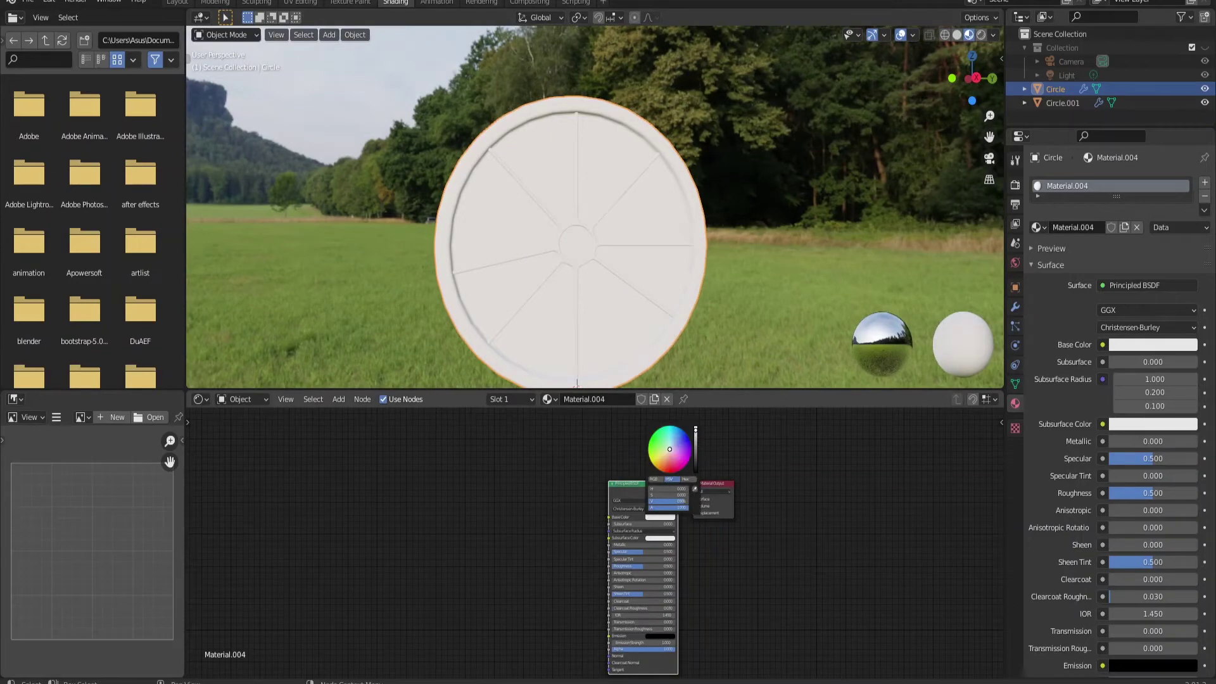
{"action": "mouse_move", "coordinate": [695, 430]}
{"action": "left_mouse_down"}
{"action": "mouse_move", "coordinate": [696, 471]}
{"action": "mouse_move", "coordinate": [695, 429]}
{"action": "left_mouse_up"}
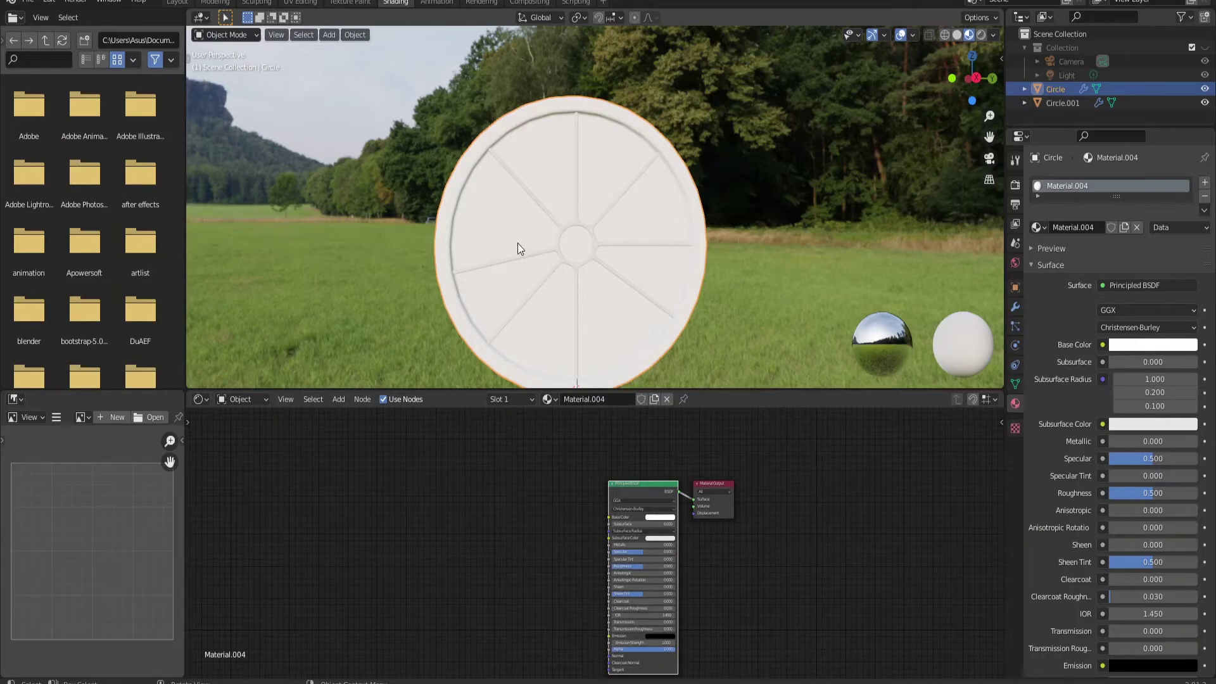
{"action": "key", "text": "Tab"}
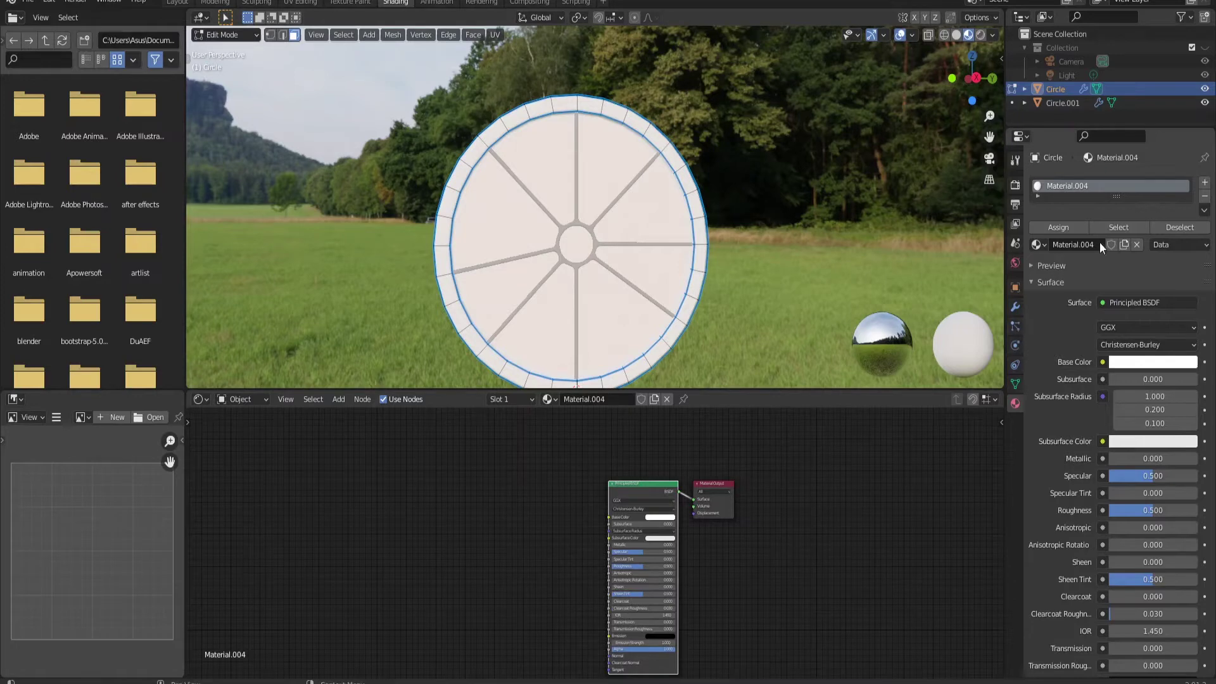
Step: Assign a new Material.005 in a second slot to the selected pane faces, returning to Object Mode
{"action": "left_click", "coordinate": [1204, 183]}
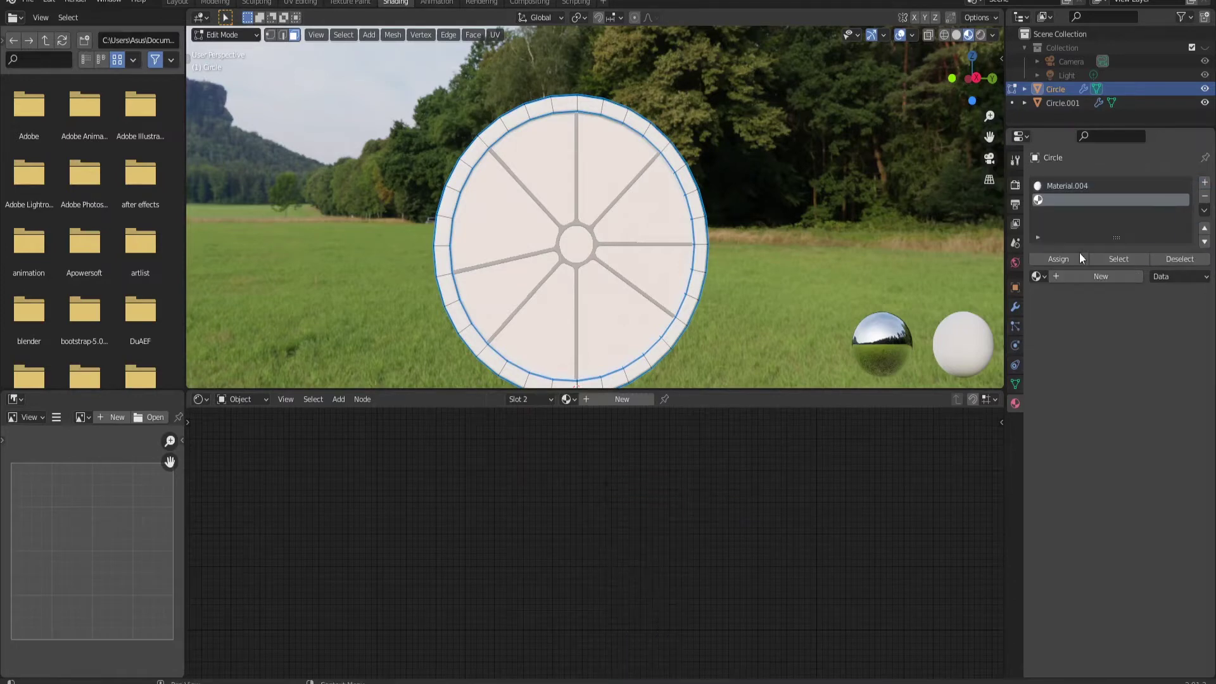
{"action": "left_click", "coordinate": [1078, 276]}
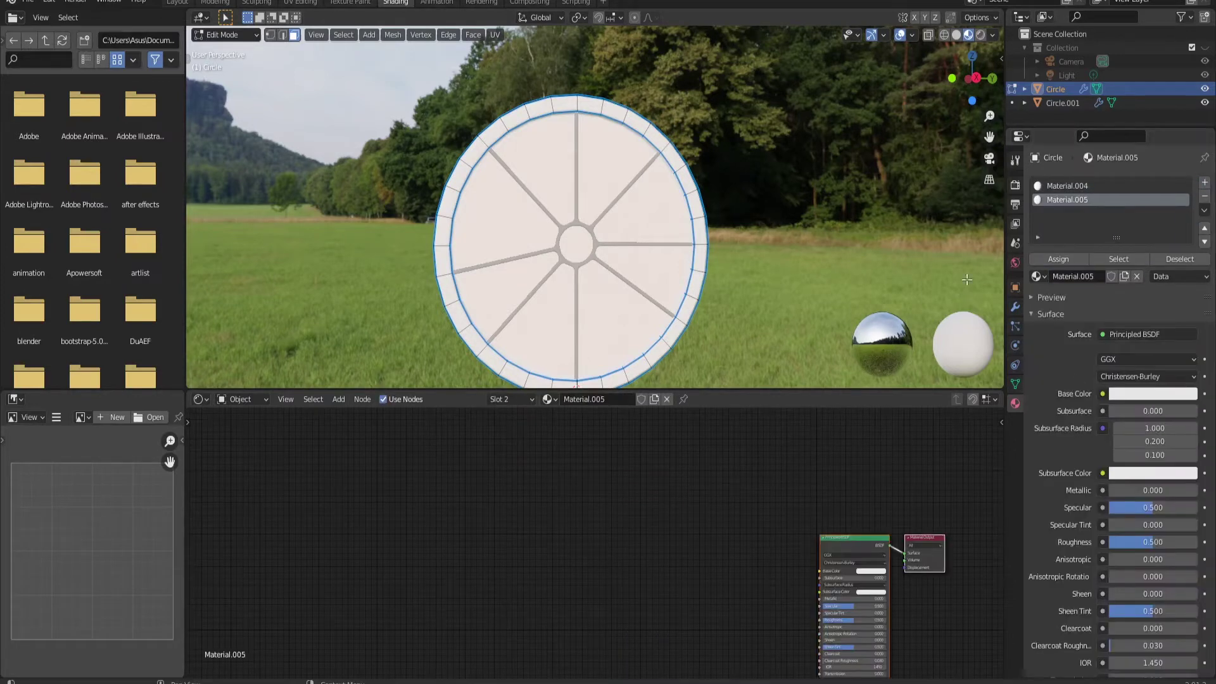
{"action": "left_click", "coordinate": [1051, 260]}
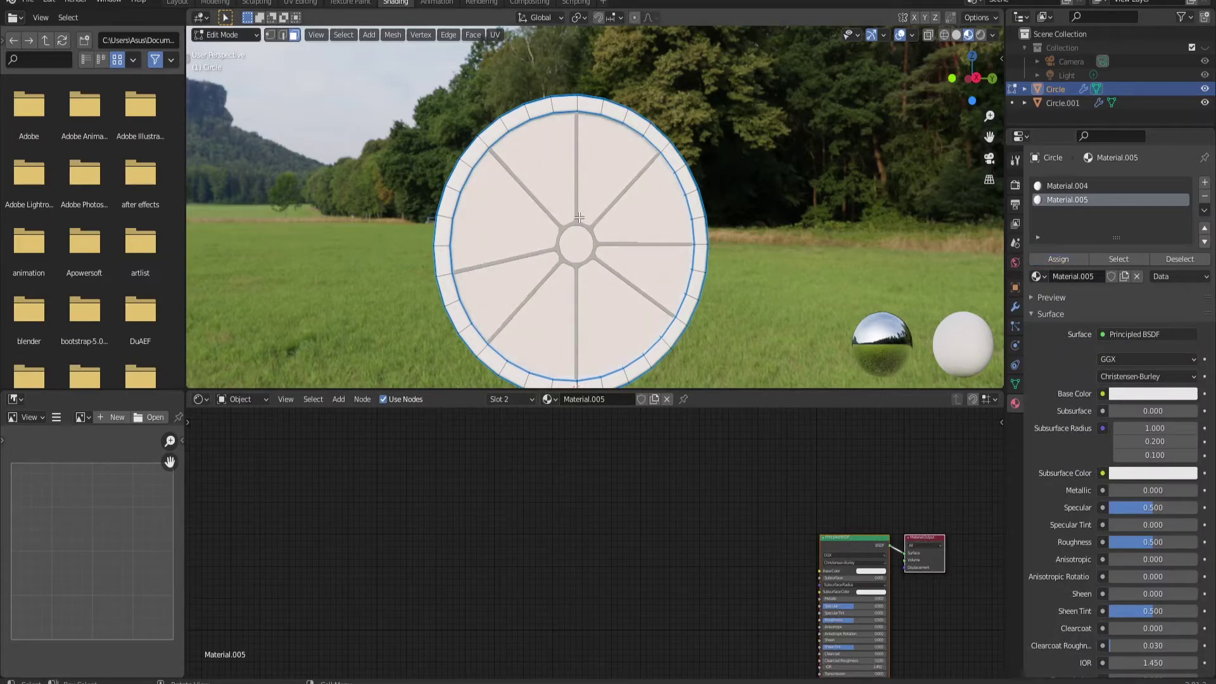
{"action": "key", "text": "Tab"}
{"action": "scroll", "coordinate": [596, 234], "scroll_direction": "down", "scroll_amount": 3}
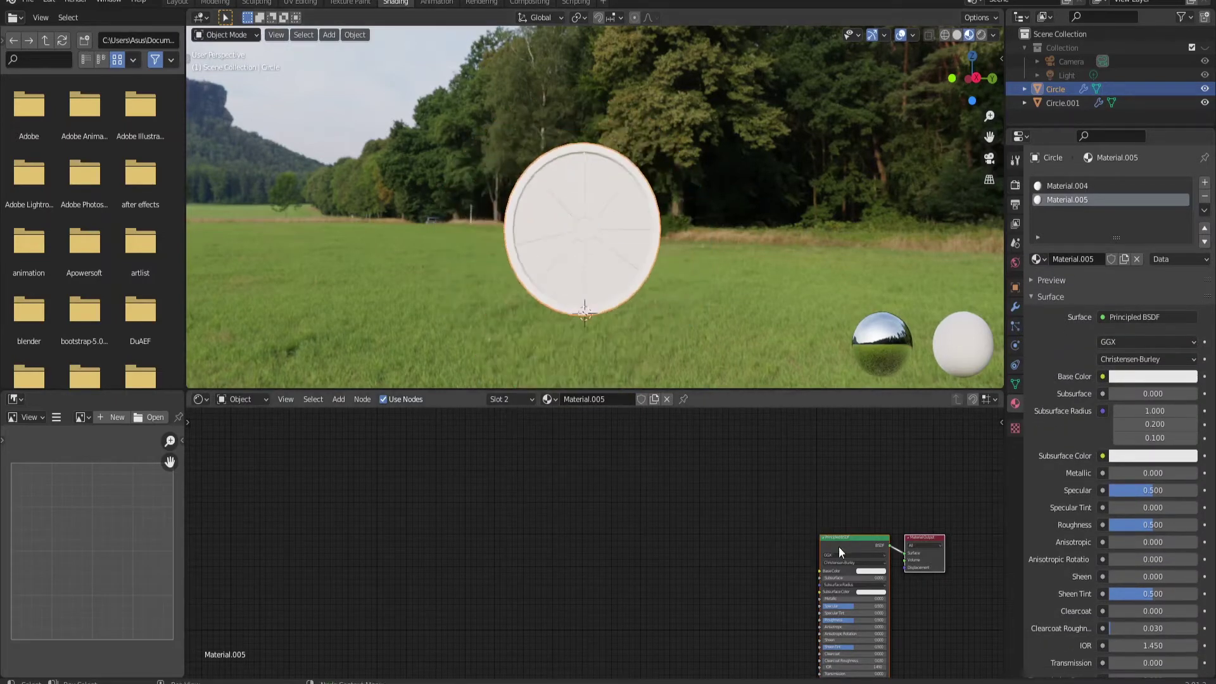
Step: Move both shader nodes left and centre them in the node editor
{"action": "key", "text": "g"}
{"action": "left_click", "coordinate": [479, 455]}
{"action": "scroll", "coordinate": [553, 538], "scroll_direction": "up", "scroll_amount": 4}
{"action": "middle_click_drag", "start_coordinate": [521, 467], "coordinate": [621, 509]}
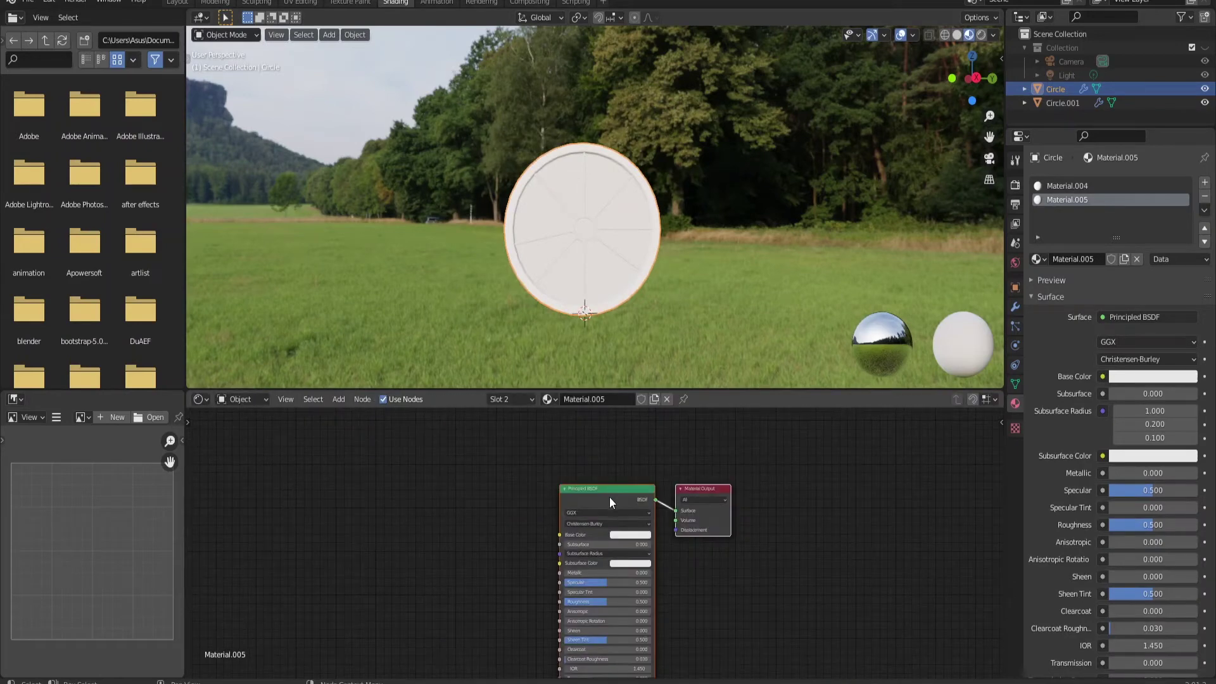
Step: Check the frame material Material.004's base colour, keeping it white
{"action": "left_click", "coordinate": [1084, 185]}
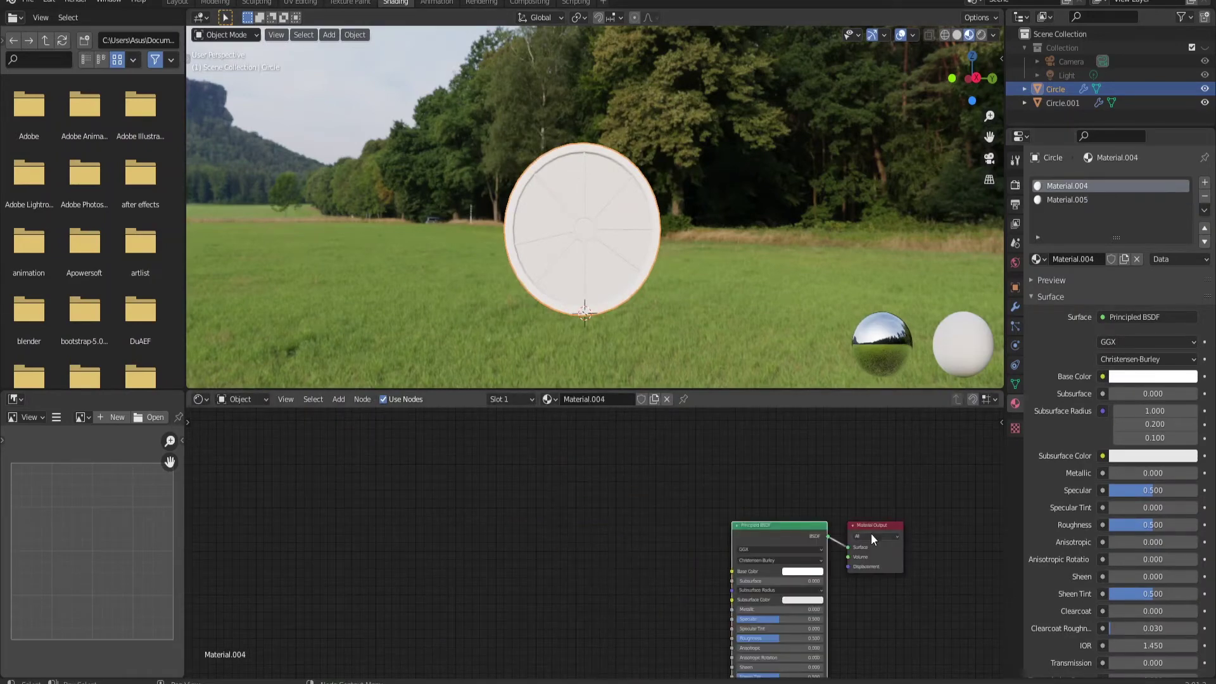
{"action": "left_click", "coordinate": [803, 571]}
{"action": "mouse_move", "coordinate": [850, 451]}
{"action": "left_mouse_down"}
{"action": "mouse_move", "coordinate": [850, 500]}
{"action": "mouse_move", "coordinate": [848, 447]}
{"action": "left_mouse_up"}
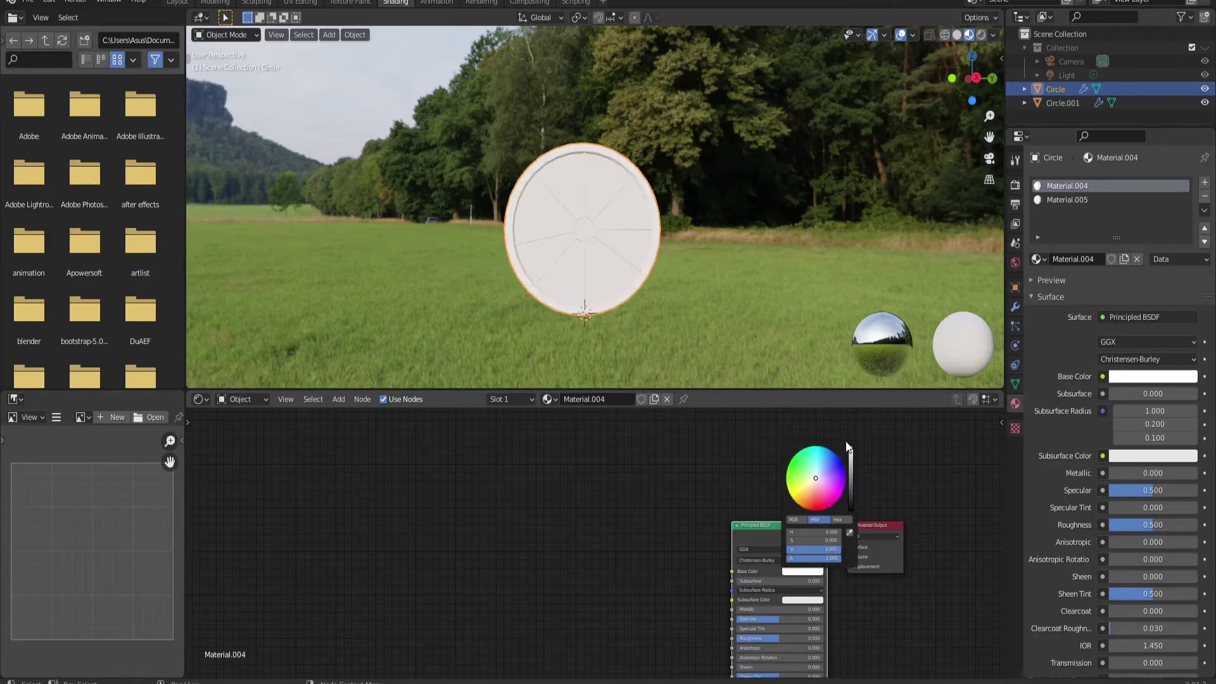
Step: Keep Material.005's base colour white, then delete its Principled BSDF node
{"action": "left_click", "coordinate": [1076, 200]}
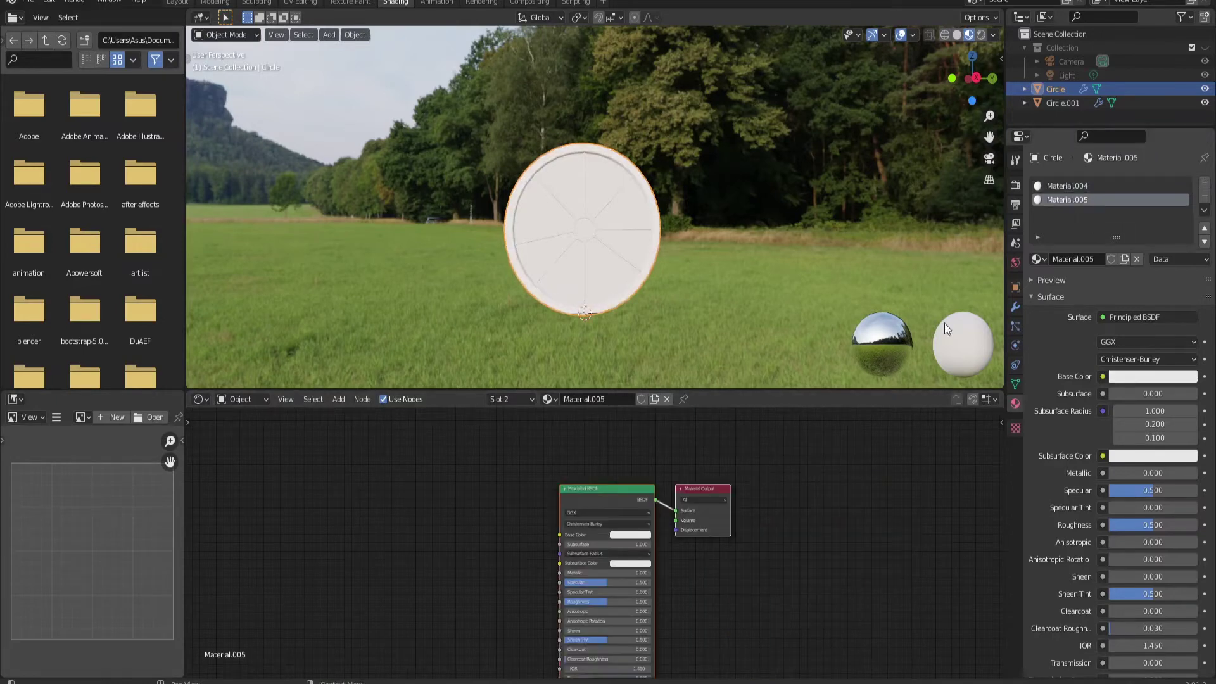
{"action": "left_click", "coordinate": [639, 536]}
{"action": "mouse_move", "coordinate": [678, 413]}
{"action": "left_mouse_down"}
{"action": "mouse_move", "coordinate": [678, 471]}
{"action": "mouse_move", "coordinate": [678, 412]}
{"action": "left_mouse_up"}
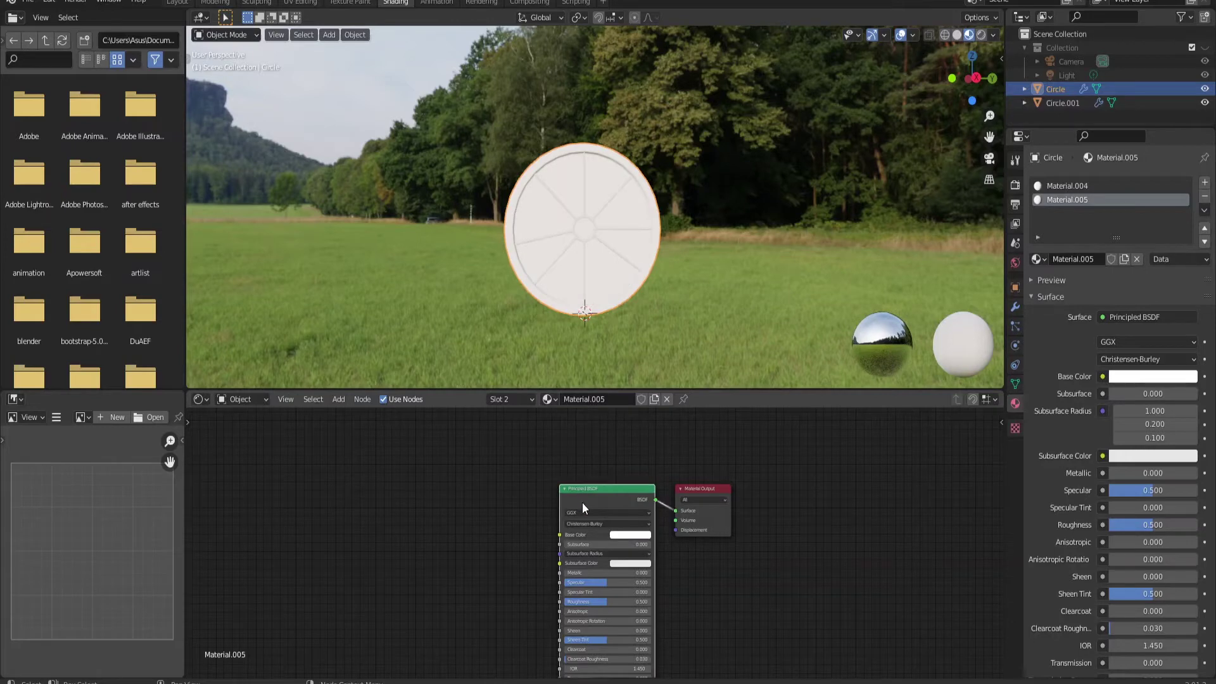
{"action": "key", "text": "x"}
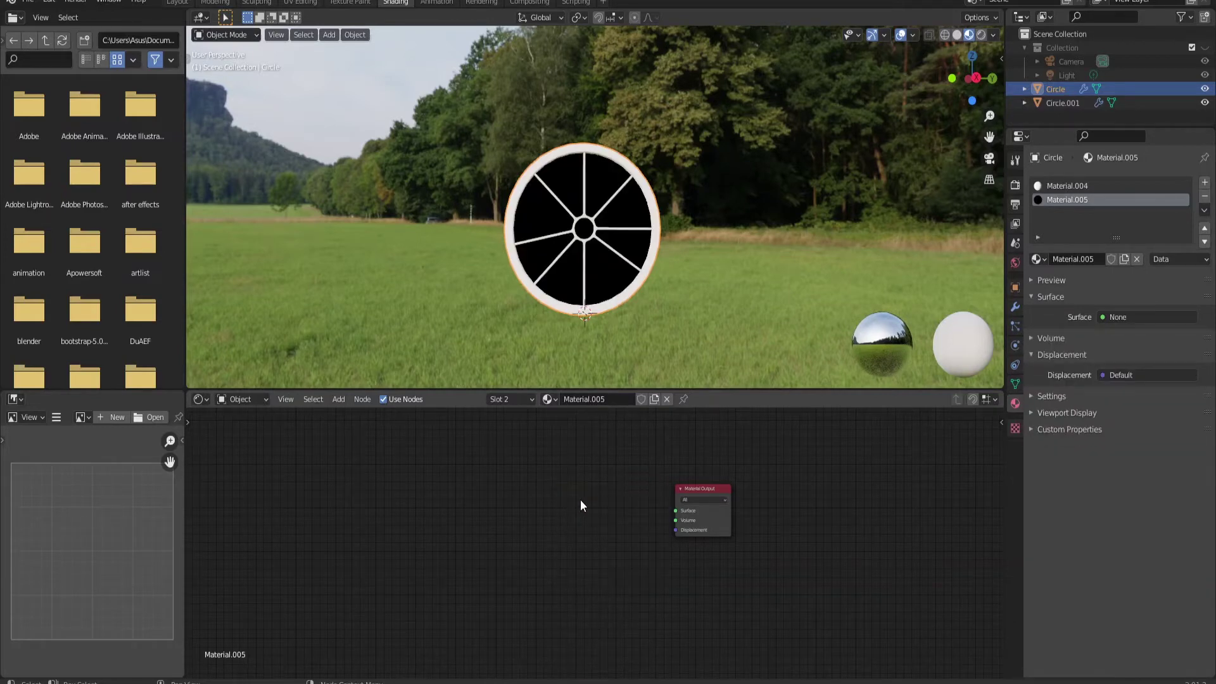
Step: Add a Glass BSDF node and connect it to the Material Output Surface
{"action": "key", "text": "shift+a"}
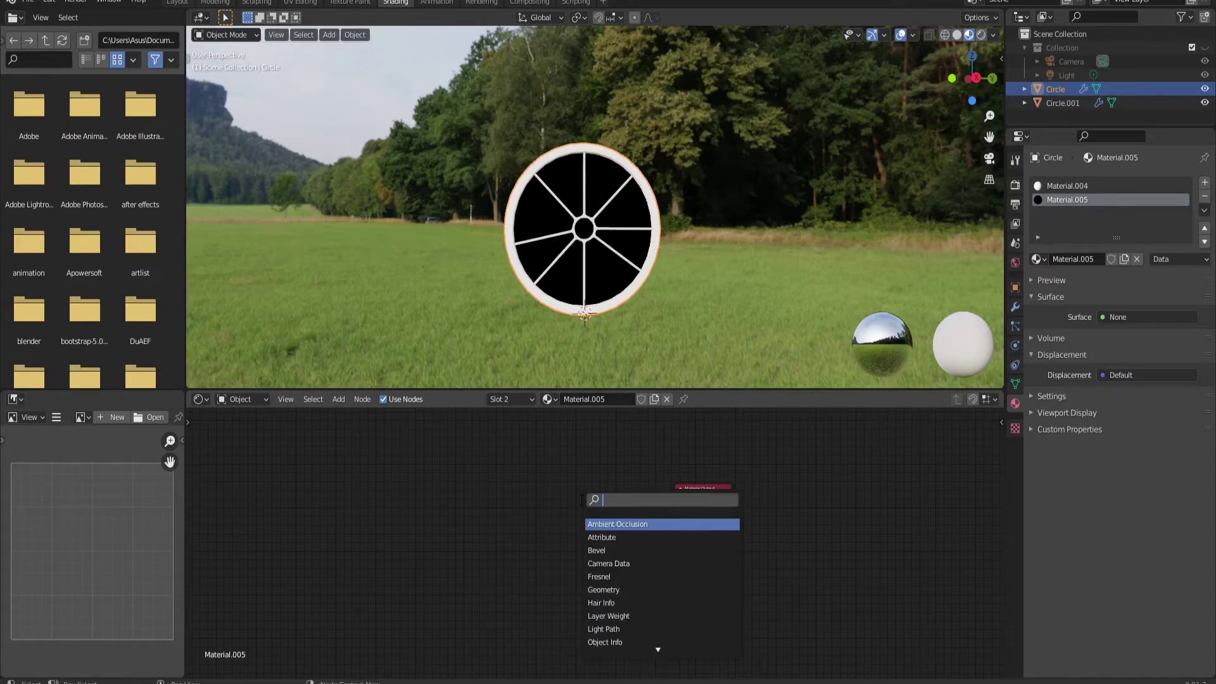
{"action": "type", "text": "glass"}
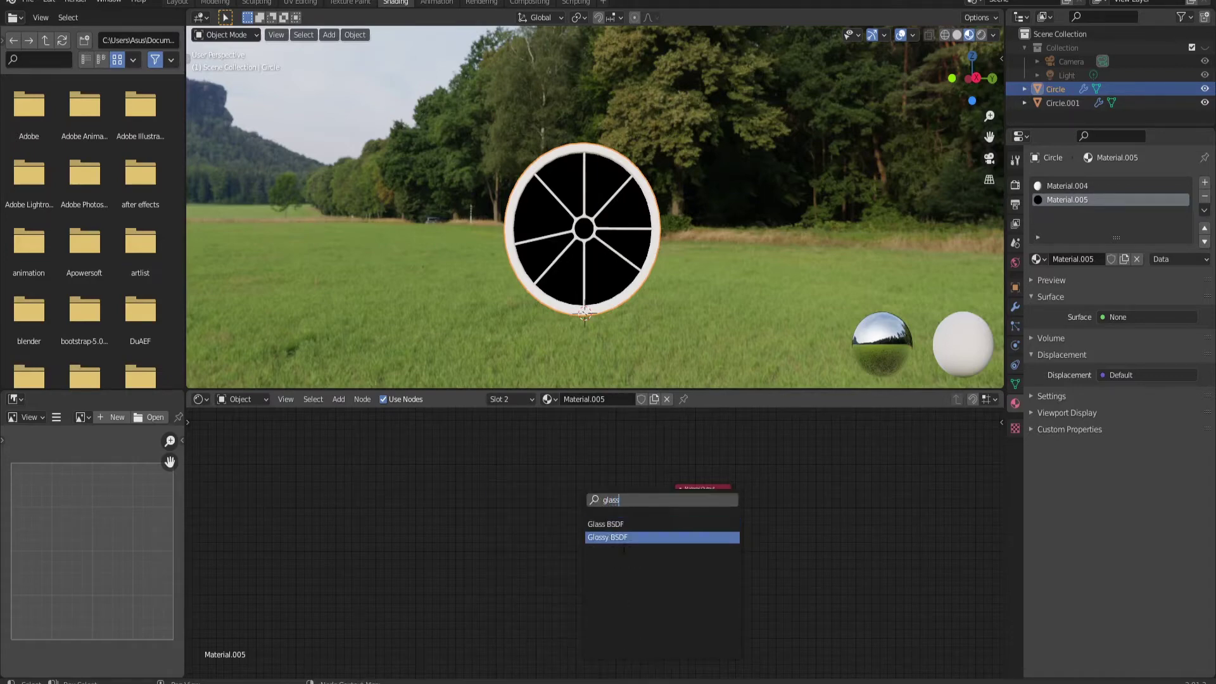
{"action": "left_click", "coordinate": [616, 524]}
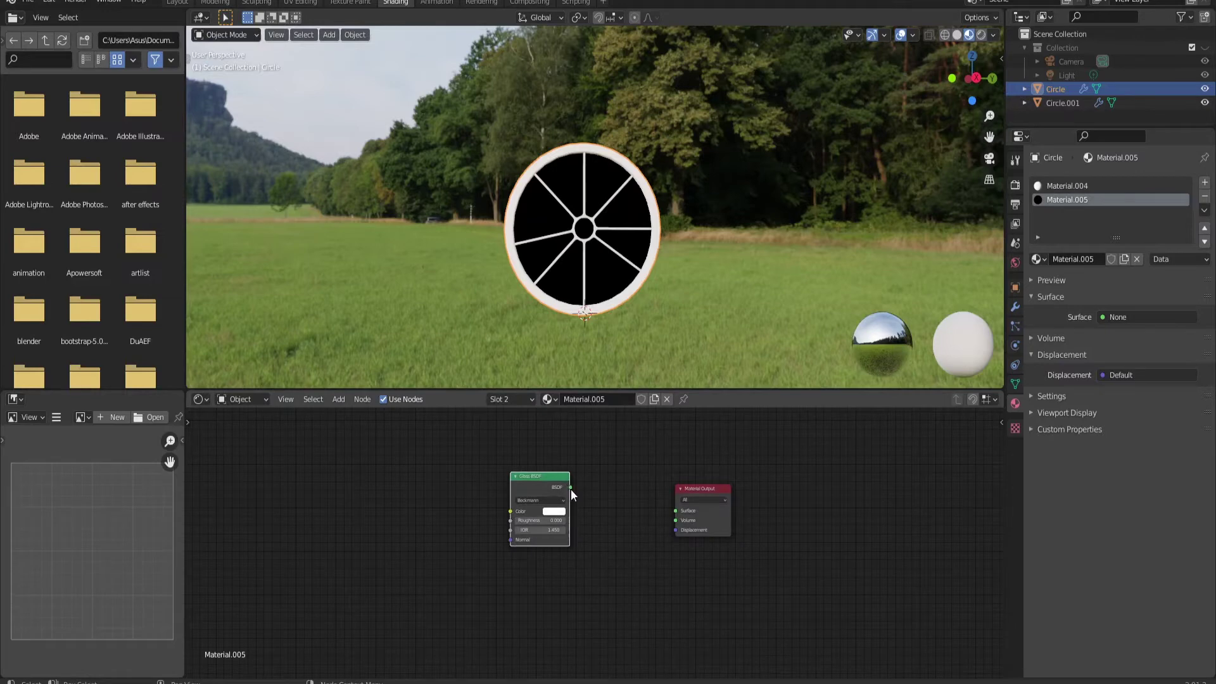
{"action": "left_click_drag", "start_coordinate": [571, 488], "coordinate": [676, 510]}
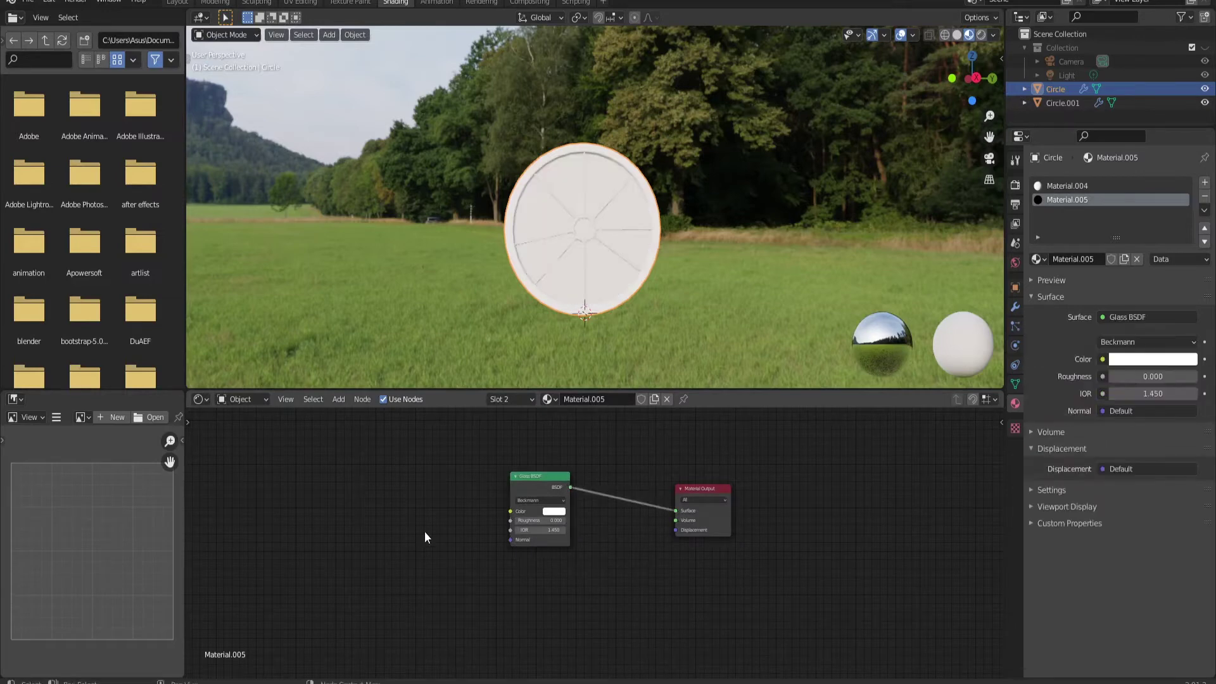
Step: Add a ColorRamp node to the glass material via the node search
{"action": "key", "text": "shift+a"}
{"action": "type", "text": "color"}
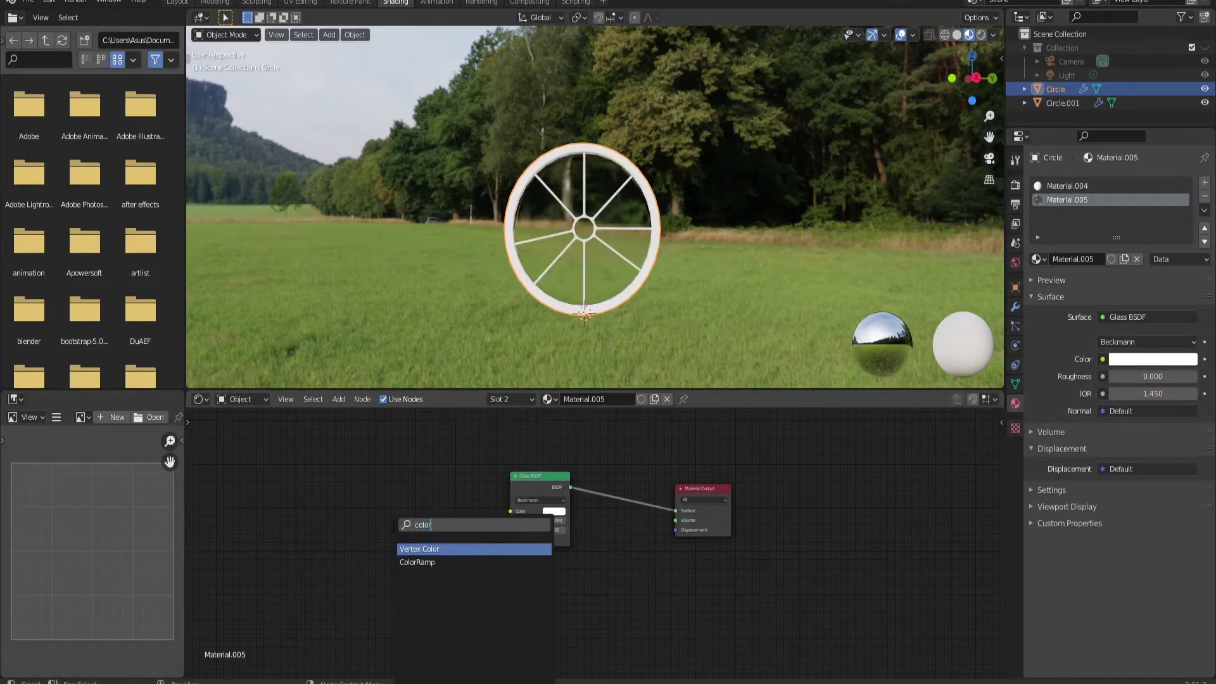
{"action": "left_click", "coordinate": [414, 562]}
Step: Place the ColorRamp left of the glass and link its Color to Glass BSDF Roughness
{"action": "left_click", "coordinate": [409, 487]}
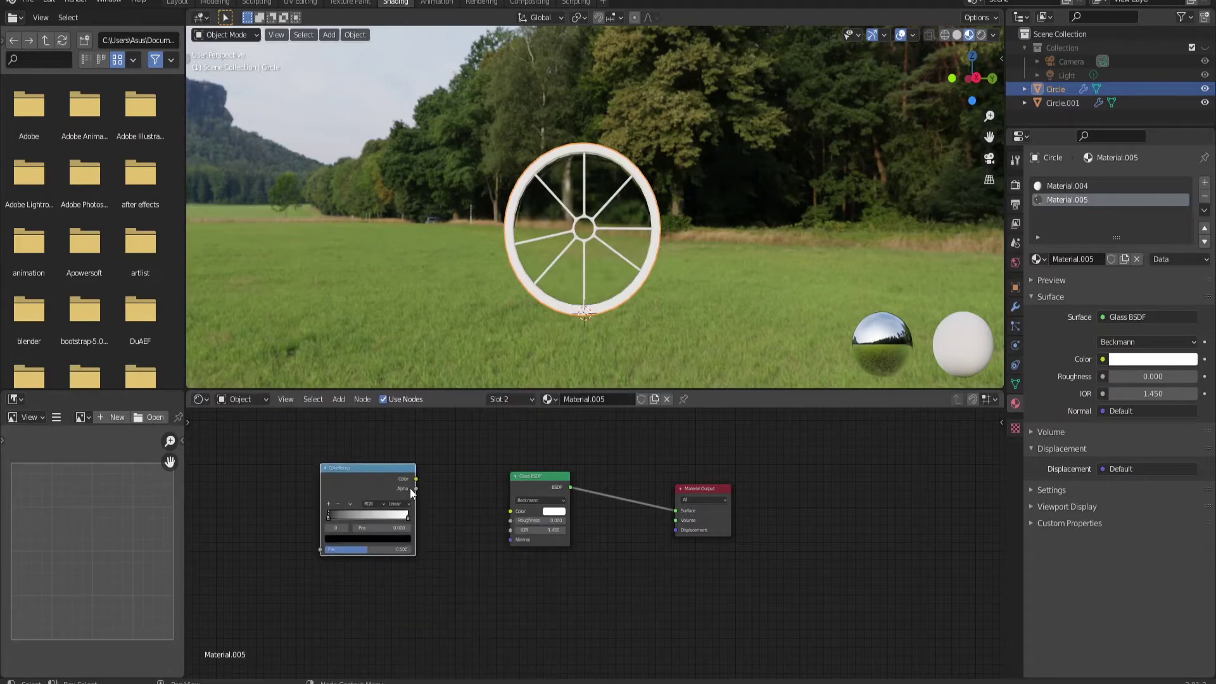
{"action": "left_click_drag", "start_coordinate": [416, 479], "coordinate": [511, 521]}
{"action": "middle_click_drag", "start_coordinate": [336, 579], "coordinate": [592, 578]}
{"action": "scroll", "coordinate": [575, 579], "scroll_direction": "up", "scroll_amount": 2}
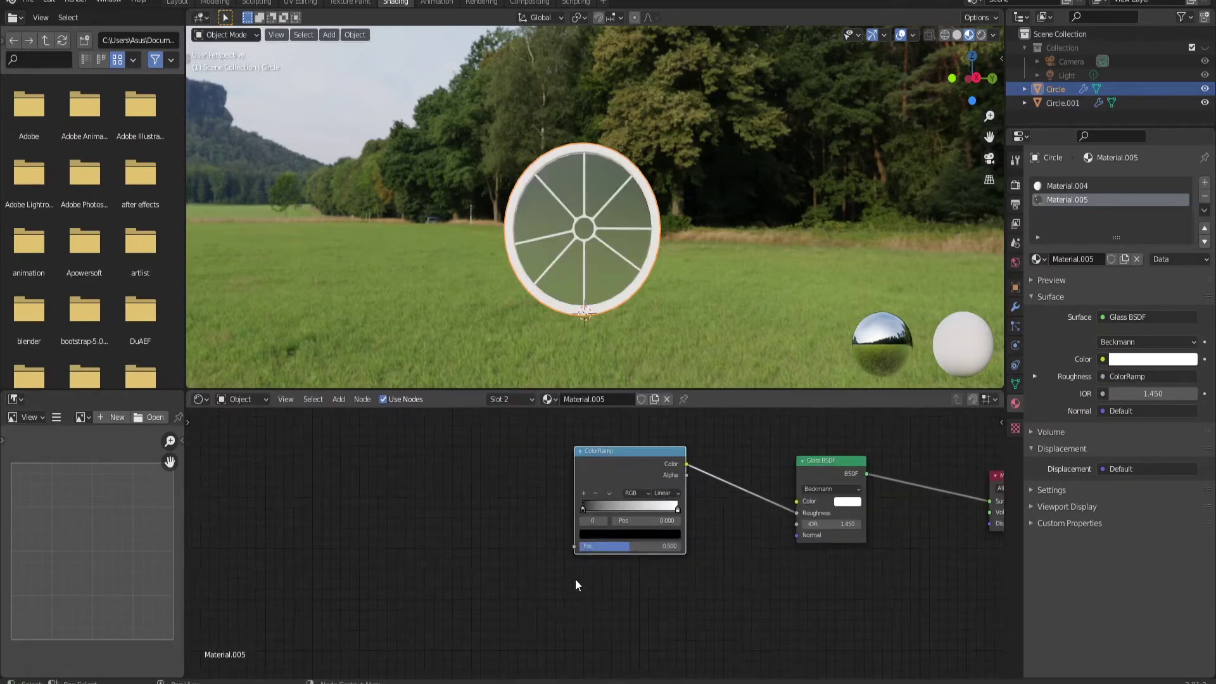
{"action": "middle_click_drag", "start_coordinate": [514, 548], "coordinate": [474, 585]}
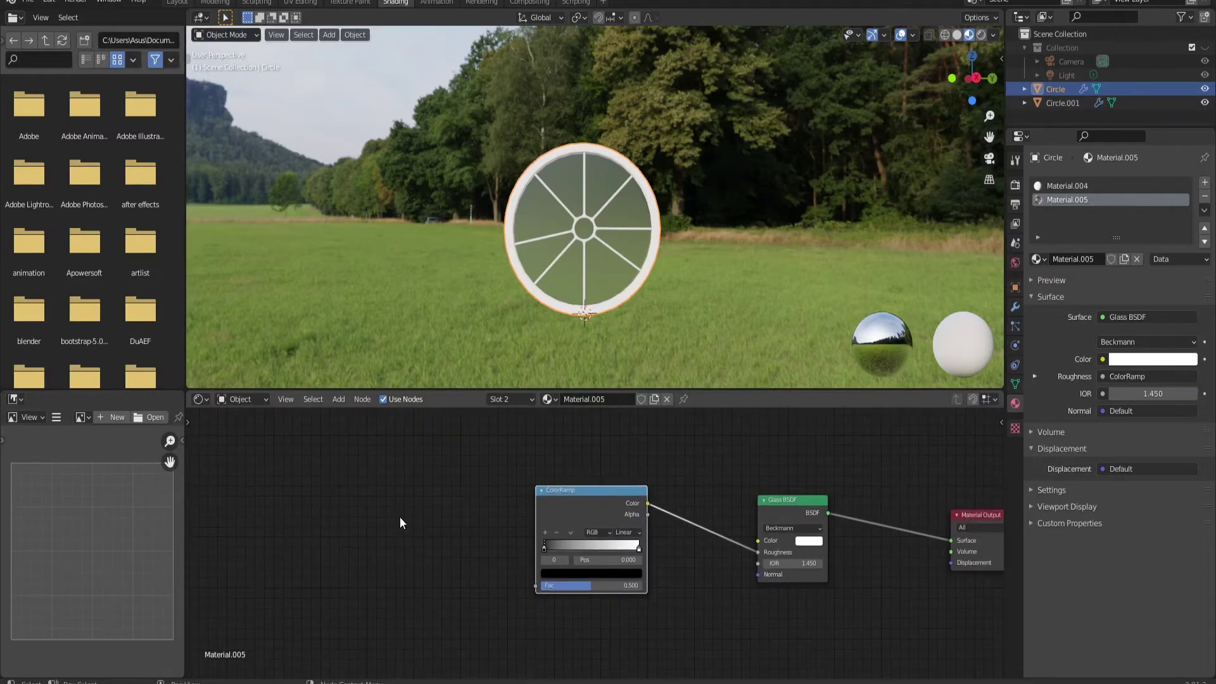
Step: Add a Noise Texture and feed its Fac into the ColorRamp Fac
{"action": "key", "text": "shift+a"}
{"action": "type", "text": "no"}
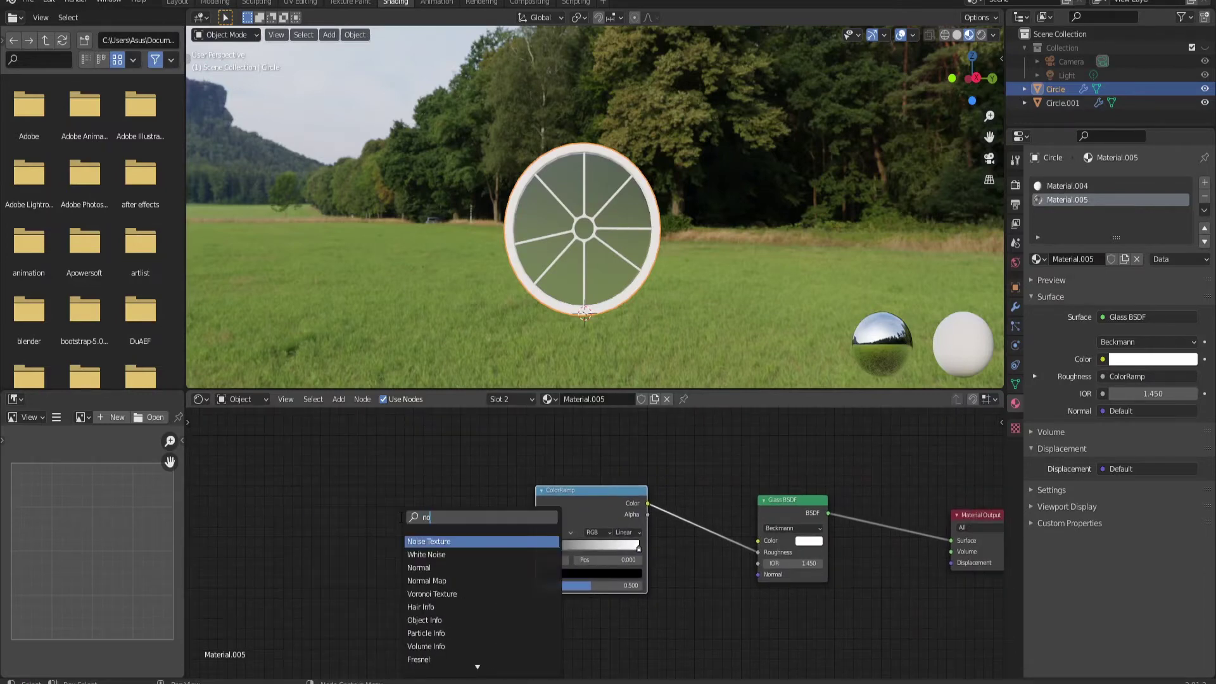
{"action": "type", "text": "ise"}
{"action": "left_click", "coordinate": [455, 540]}
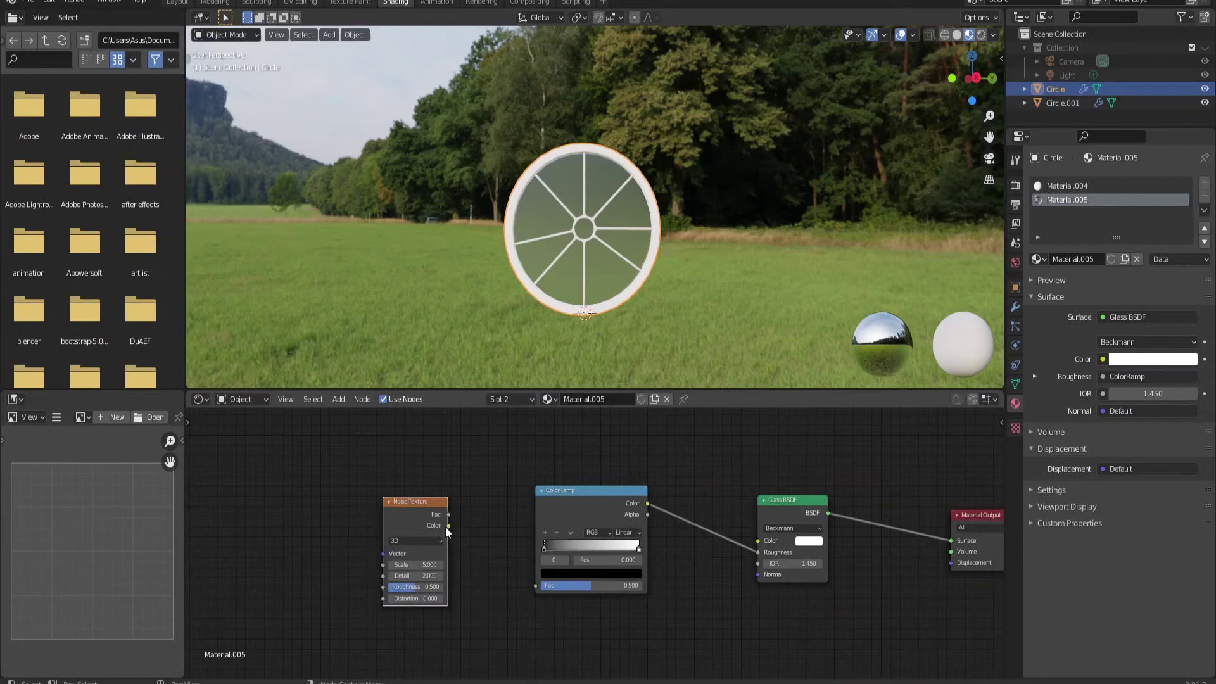
{"action": "left_click_drag", "start_coordinate": [448, 514], "coordinate": [538, 588]}
{"action": "scroll", "coordinate": [481, 535], "scroll_direction": "down", "scroll_amount": 1}
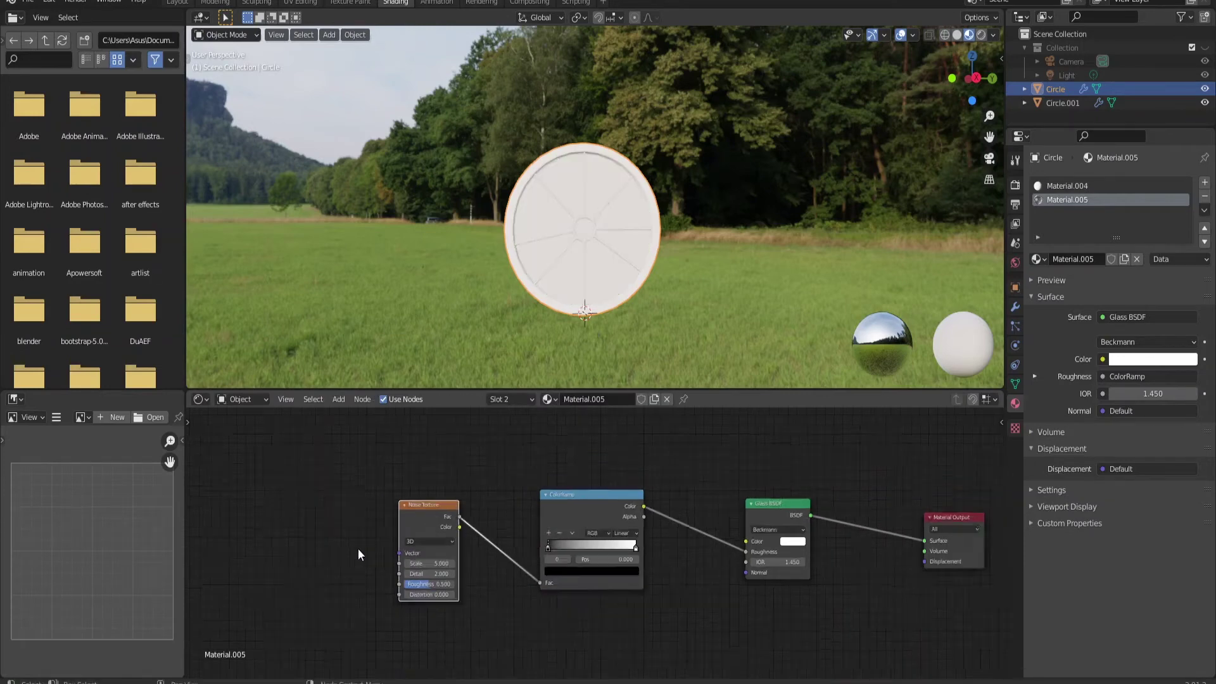
{"action": "scroll", "coordinate": [359, 550], "scroll_direction": "down", "scroll_amount": 1}
{"action": "middle_click_drag", "start_coordinate": [358, 550], "coordinate": [501, 535]}
{"action": "key", "text": "shift+a"}
{"action": "left_click", "coordinate": [501, 535]}
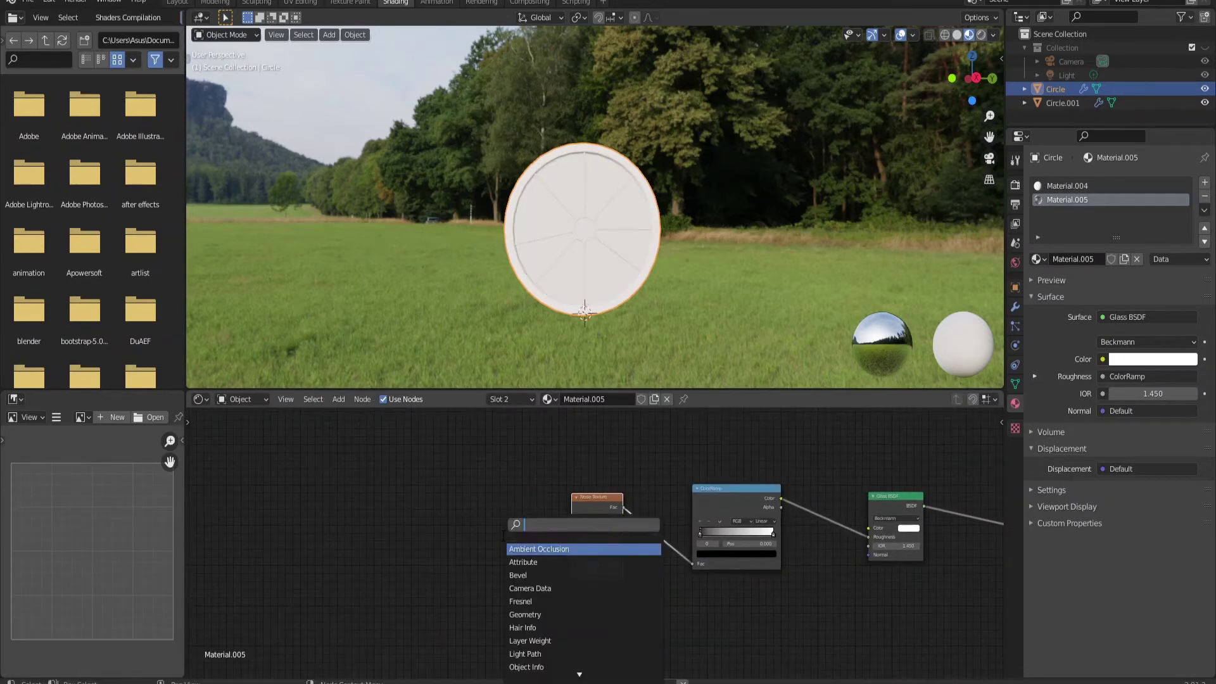
Step: Add a Texture Coordinate node and link its Object output to the Noise Texture Vector
{"action": "type", "text": "text"}
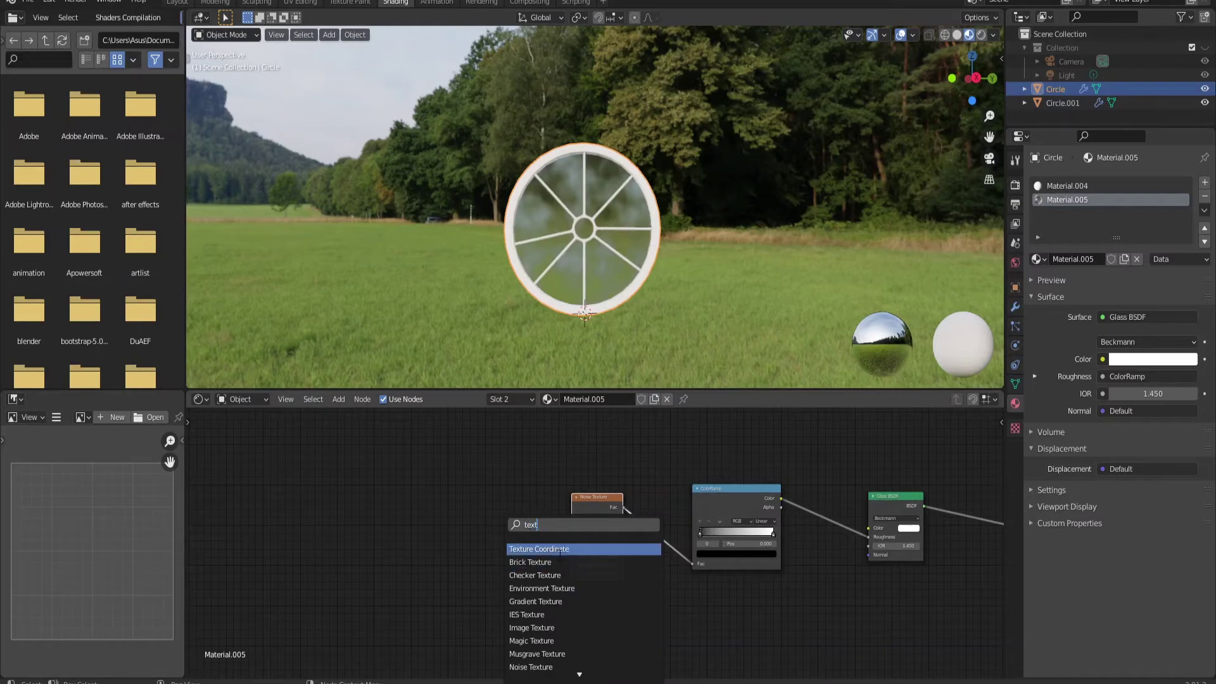
{"action": "left_click", "coordinate": [560, 549]}
{"action": "left_click", "coordinate": [466, 516]}
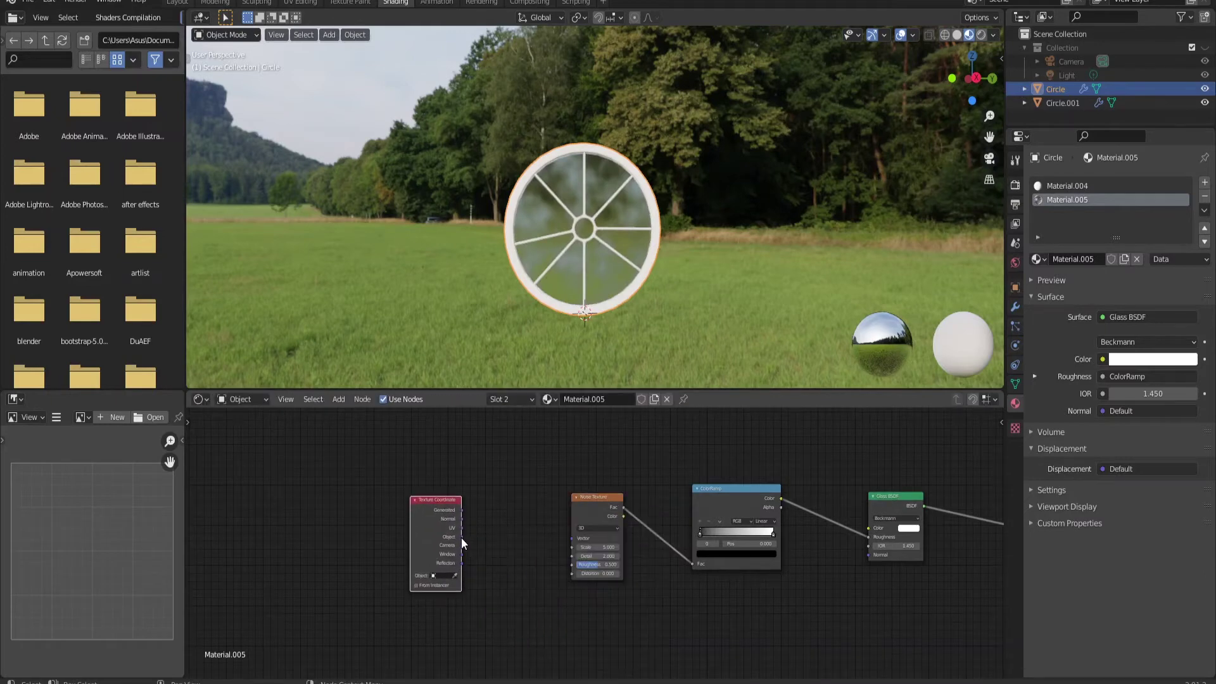
{"action": "left_click_drag", "start_coordinate": [462, 536], "coordinate": [572, 538]}
{"action": "scroll", "coordinate": [535, 629], "scroll_direction": "down", "scroll_amount": 2}
{"action": "middle_click_drag", "start_coordinate": [708, 606], "coordinate": [436, 582]}
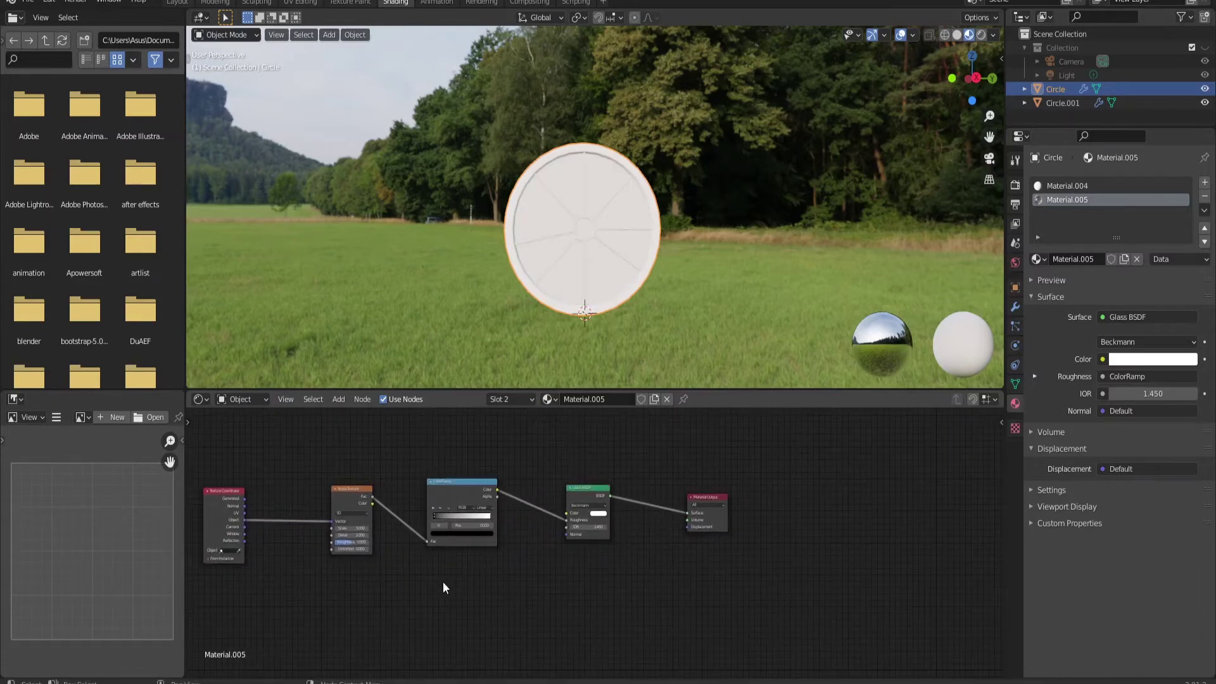
Step: Raise the Noise Texture Roughness from 0.500 to 0.667
{"action": "scroll", "coordinate": [270, 565], "scroll_direction": "up", "scroll_amount": 2}
{"action": "middle_click_drag", "start_coordinate": [271, 564], "coordinate": [430, 564]}
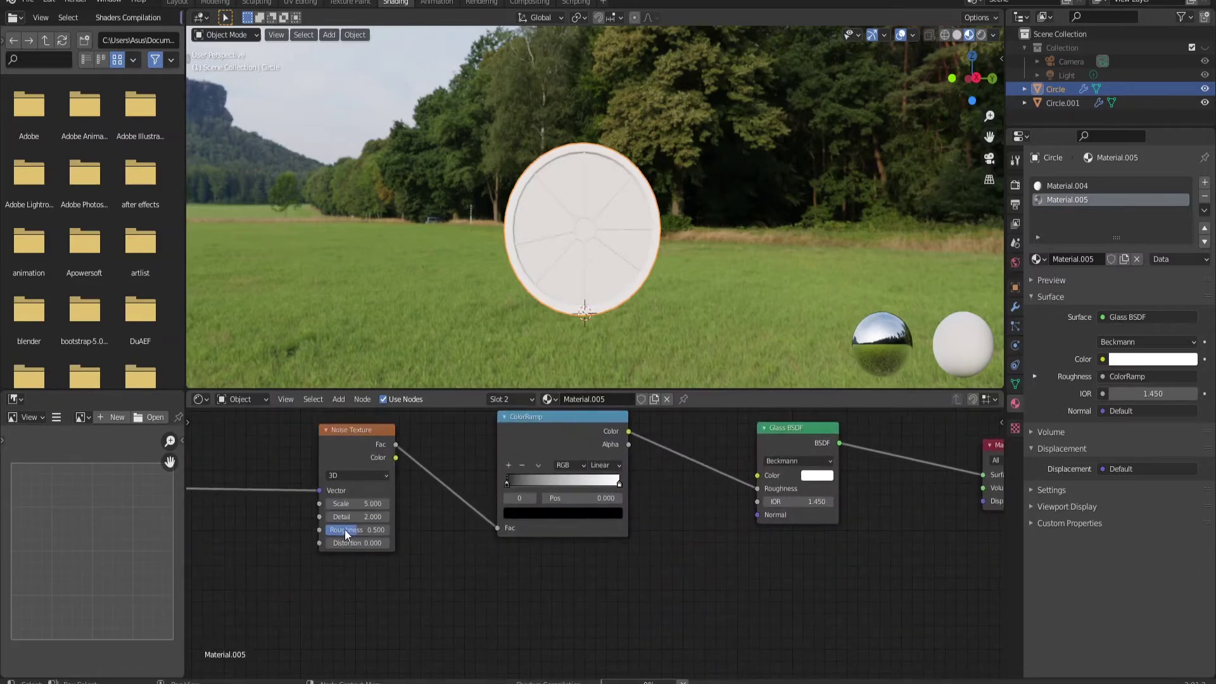
{"action": "scroll", "coordinate": [335, 528], "scroll_direction": "up", "scroll_amount": 1}
{"action": "left_click_drag", "start_coordinate": [308, 526], "coordinate": [356, 525]}
Step: Move the ColorRamp's black stop from position 0.000 to about 0.373
{"action": "left_click_drag", "start_coordinate": [494, 473], "coordinate": [541, 472]}
{"action": "scroll", "coordinate": [514, 266], "scroll_direction": "up", "scroll_amount": 6}
{"action": "scroll", "coordinate": [505, 542], "scroll_direction": "down", "scroll_amount": 2}
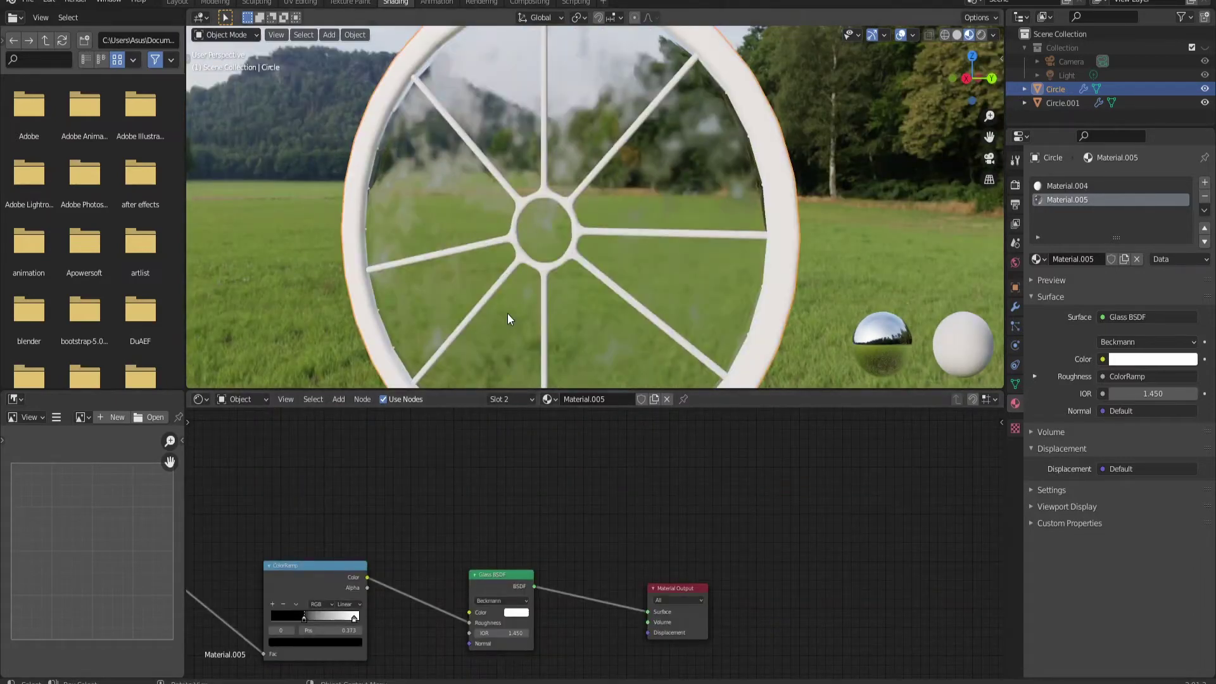
{"action": "scroll", "coordinate": [498, 500], "scroll_direction": "down", "scroll_amount": 2}
{"action": "scroll", "coordinate": [510, 283], "scroll_direction": "down", "scroll_amount": 4}
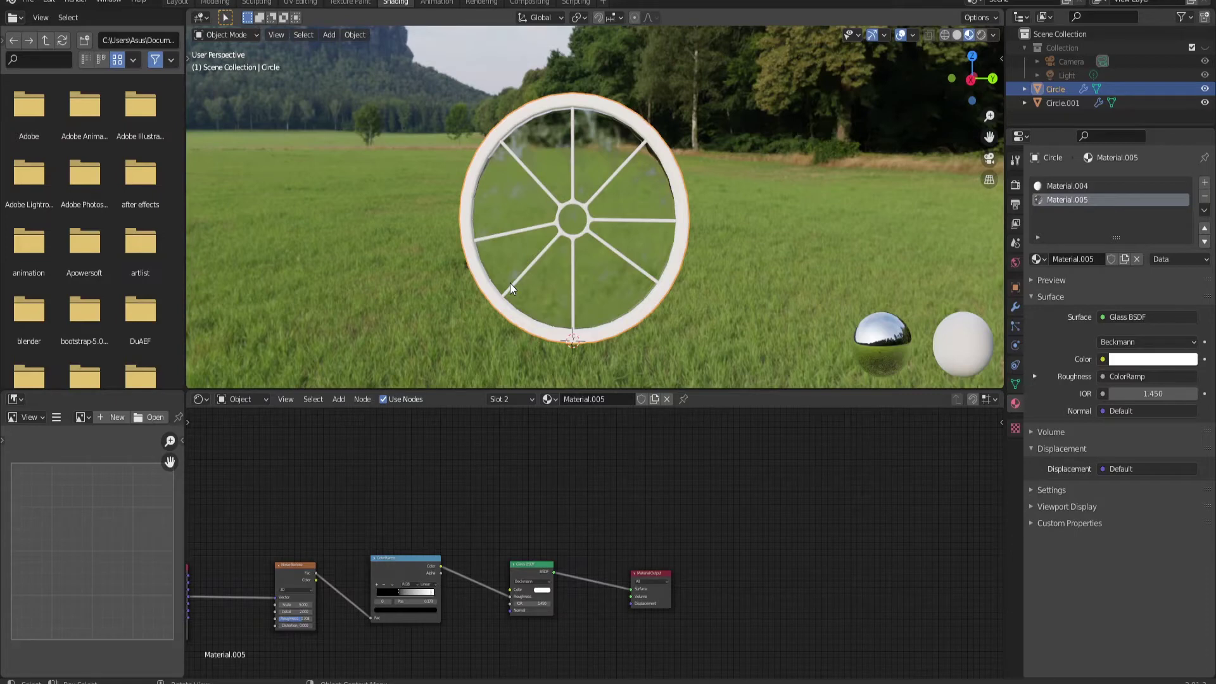
Step: Add a Transparent BSDF node below the Glass BSDF using the 'transp' search
{"action": "scroll", "coordinate": [596, 581], "scroll_direction": "down", "scroll_amount": 2}
{"action": "middle_click_drag", "start_coordinate": [595, 581], "coordinate": [634, 475]}
{"action": "key", "text": "shift+a"}
{"action": "type", "text": "s"}
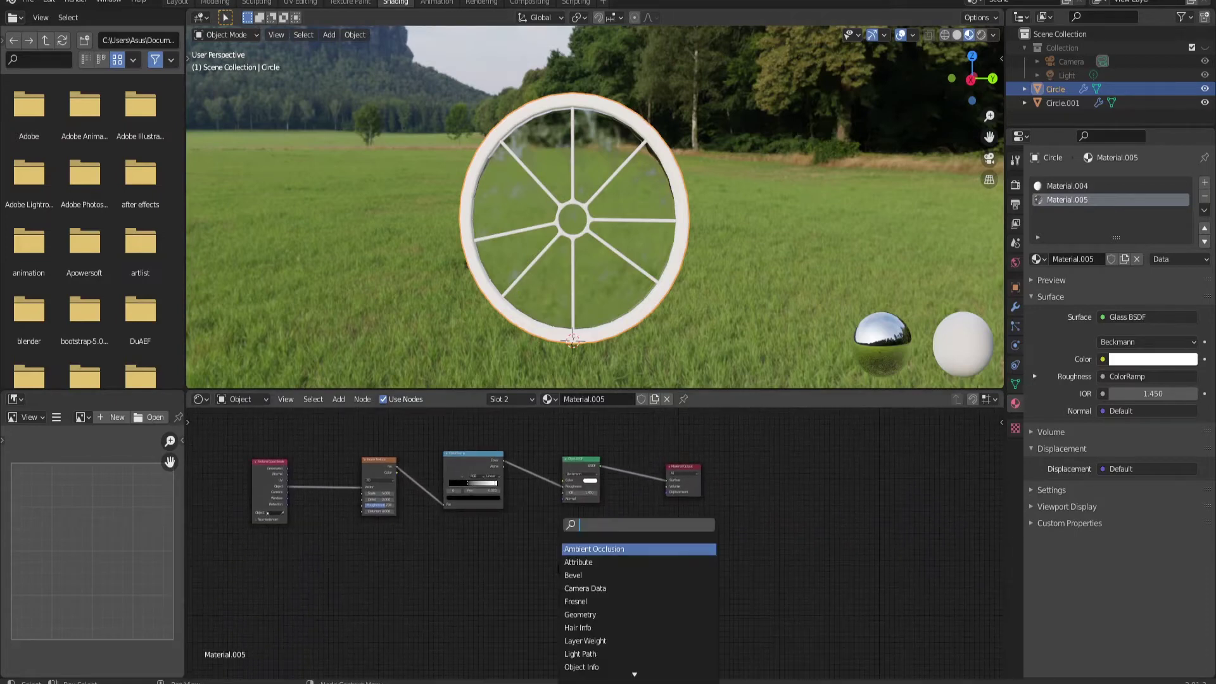
{"action": "type", "text": "transp"}
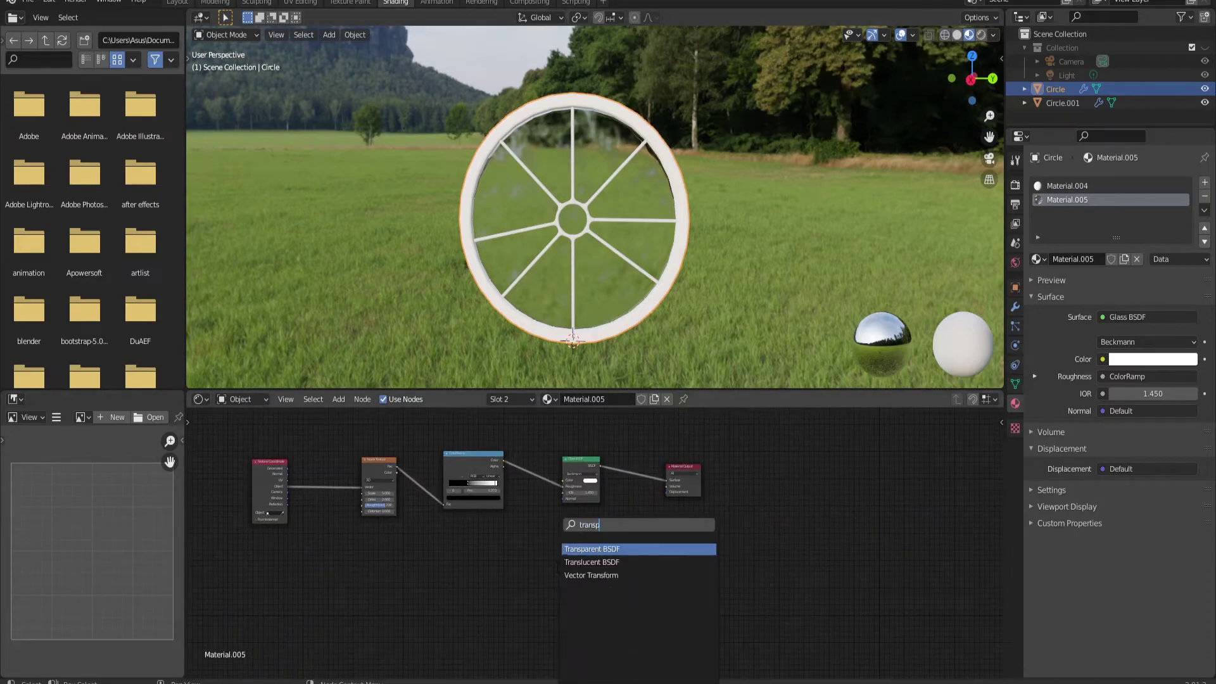
{"action": "key", "text": "Return"}
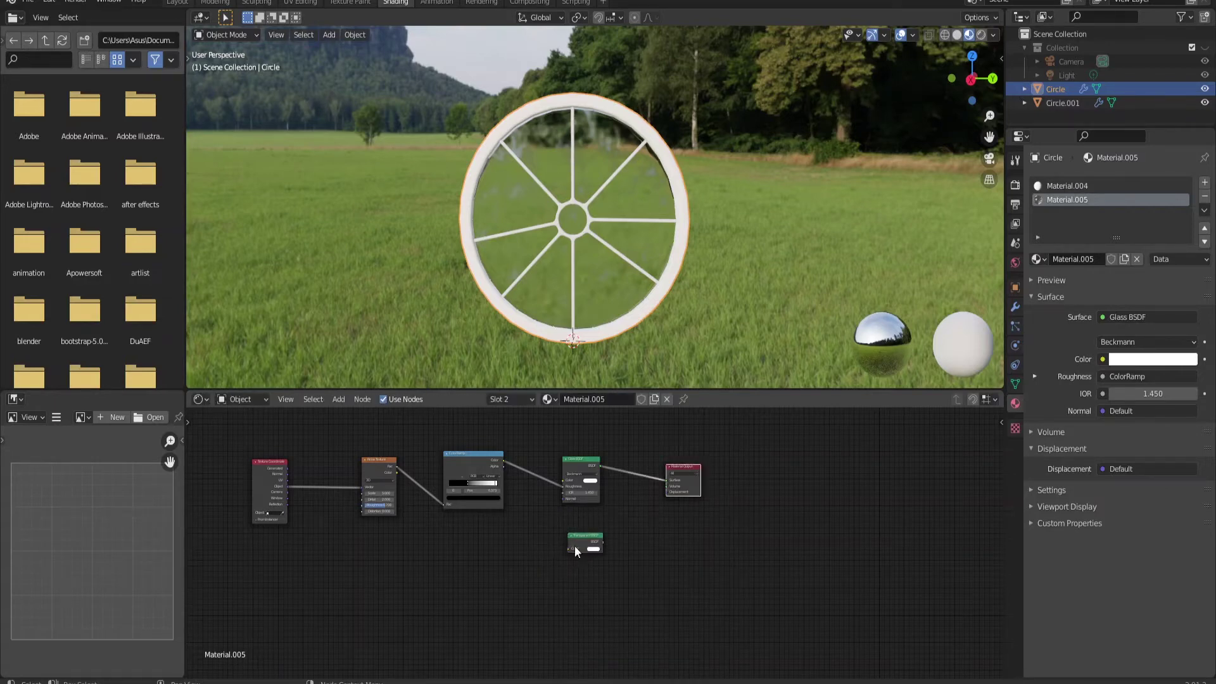
{"action": "scroll", "coordinate": [574, 545], "scroll_direction": "up", "scroll_amount": 3}
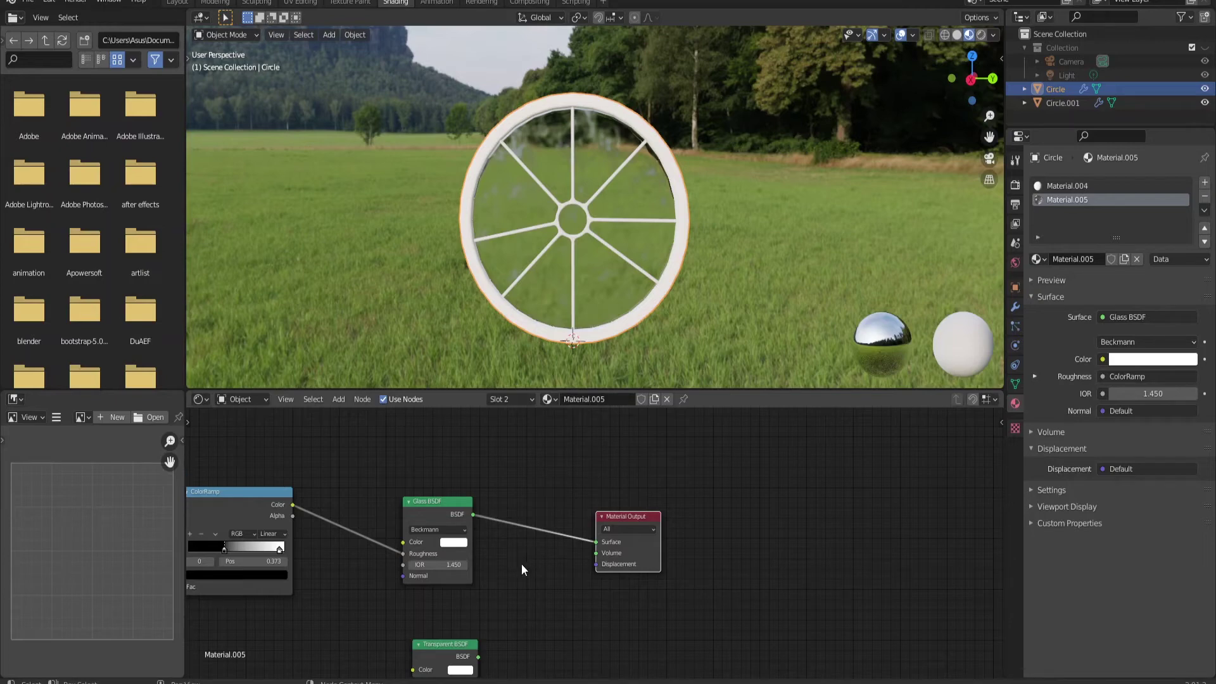
{"action": "scroll", "coordinate": [522, 564], "scroll_direction": "down", "scroll_amount": 2}
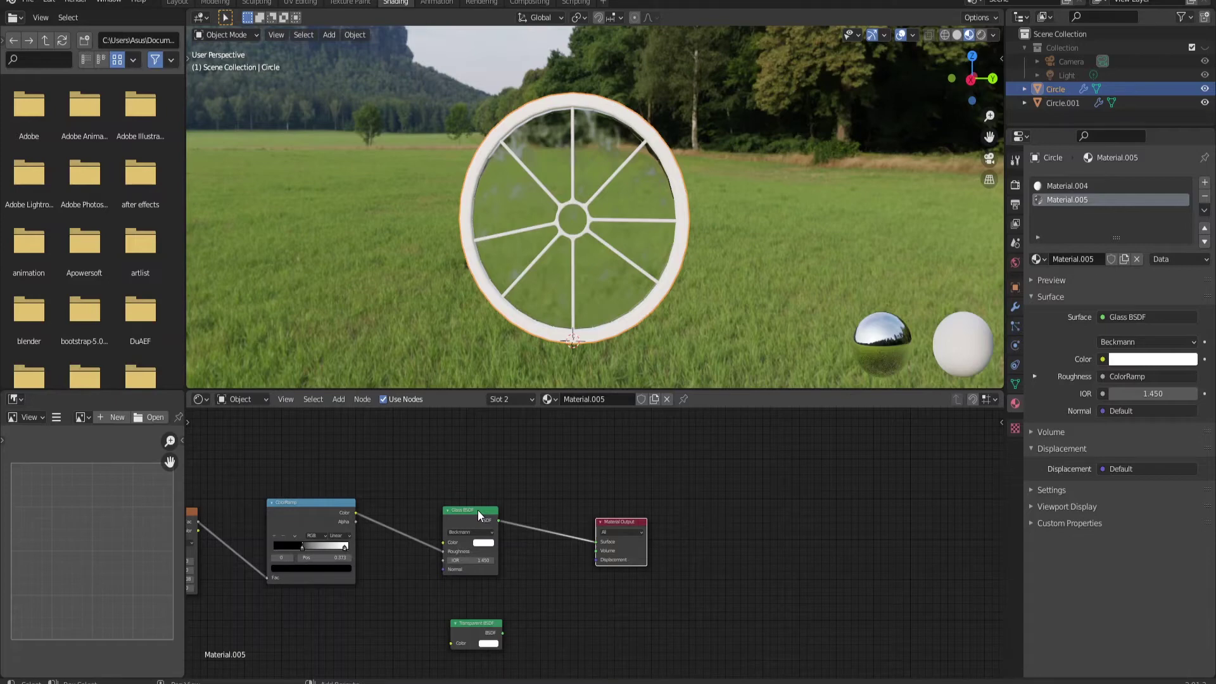
Step: Reframe the node view across the Texture Coordinate, ColorRamp and glass shader nodes
{"action": "key", "text": "shift+a"}
{"action": "scroll", "coordinate": [362, 590], "scroll_direction": "down", "scroll_amount": 3}
{"action": "middle_click_drag", "start_coordinate": [363, 590], "coordinate": [612, 571]}
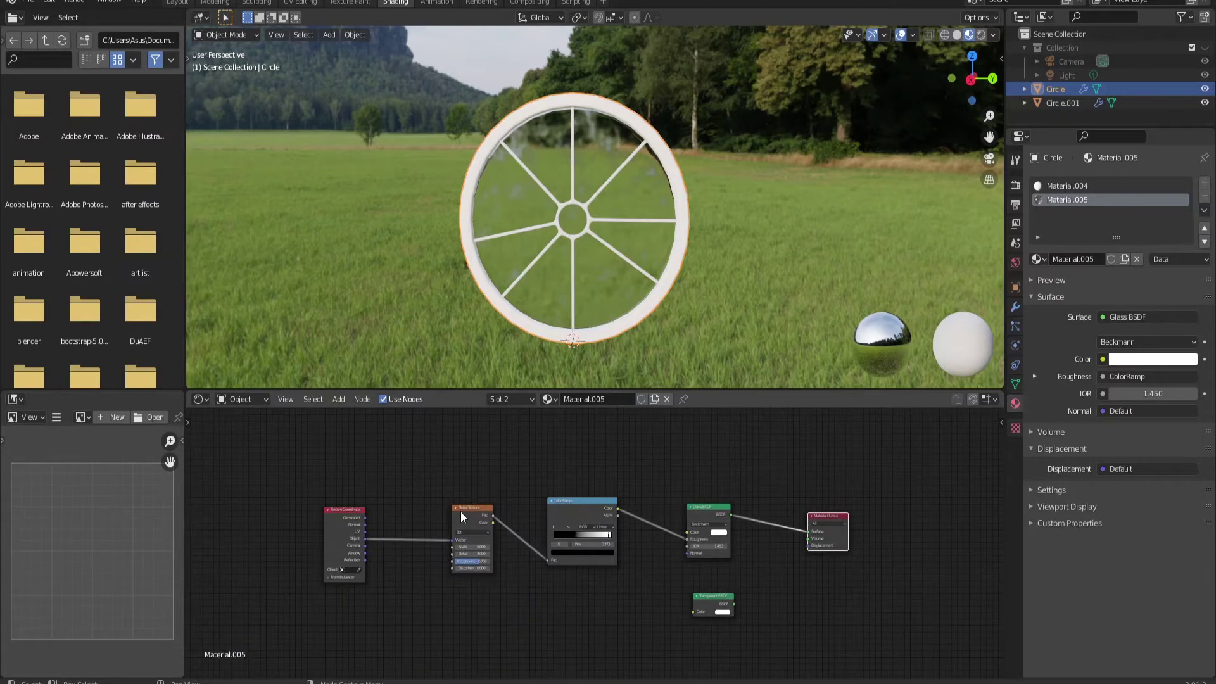
{"action": "scroll", "coordinate": [461, 514], "scroll_direction": "up", "scroll_amount": 4}
{"action": "middle_click_drag", "start_coordinate": [499, 567], "coordinate": [379, 584]}
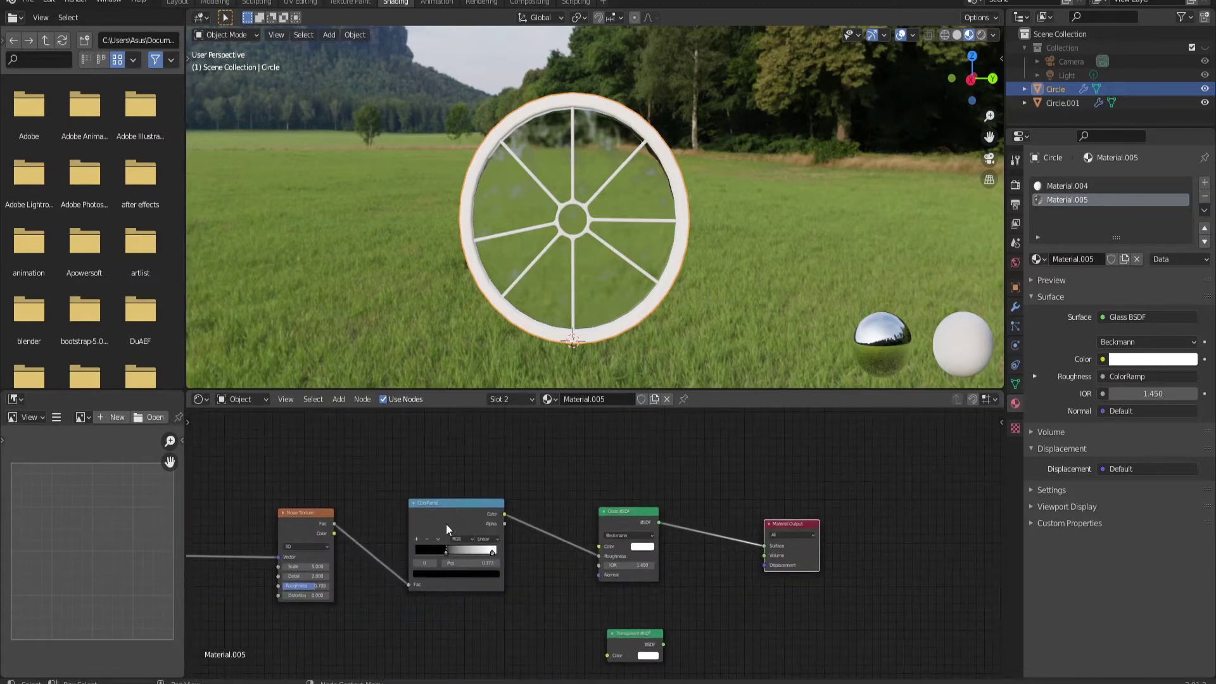
{"action": "scroll", "coordinate": [427, 511], "scroll_direction": "up", "scroll_amount": 1}
{"action": "middle_click_drag", "start_coordinate": [427, 512], "coordinate": [370, 512]}
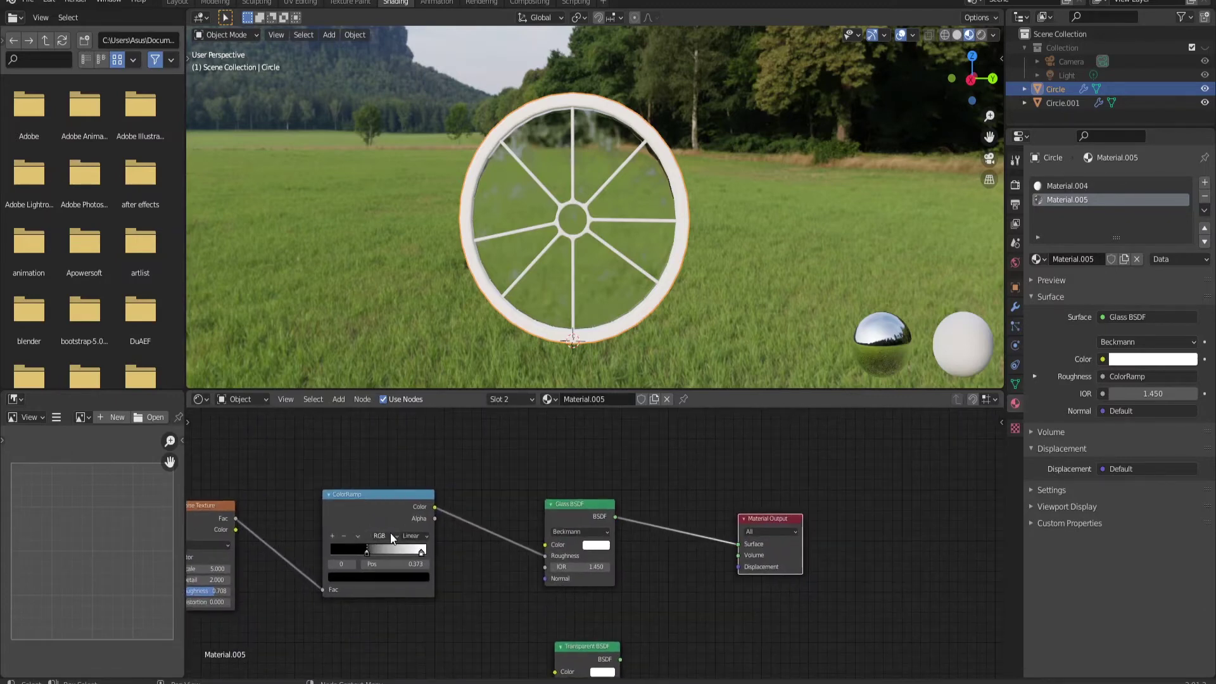
{"action": "scroll", "coordinate": [448, 594], "scroll_direction": "down", "scroll_amount": 1}
{"action": "middle_click_drag", "start_coordinate": [448, 594], "coordinate": [401, 583]}
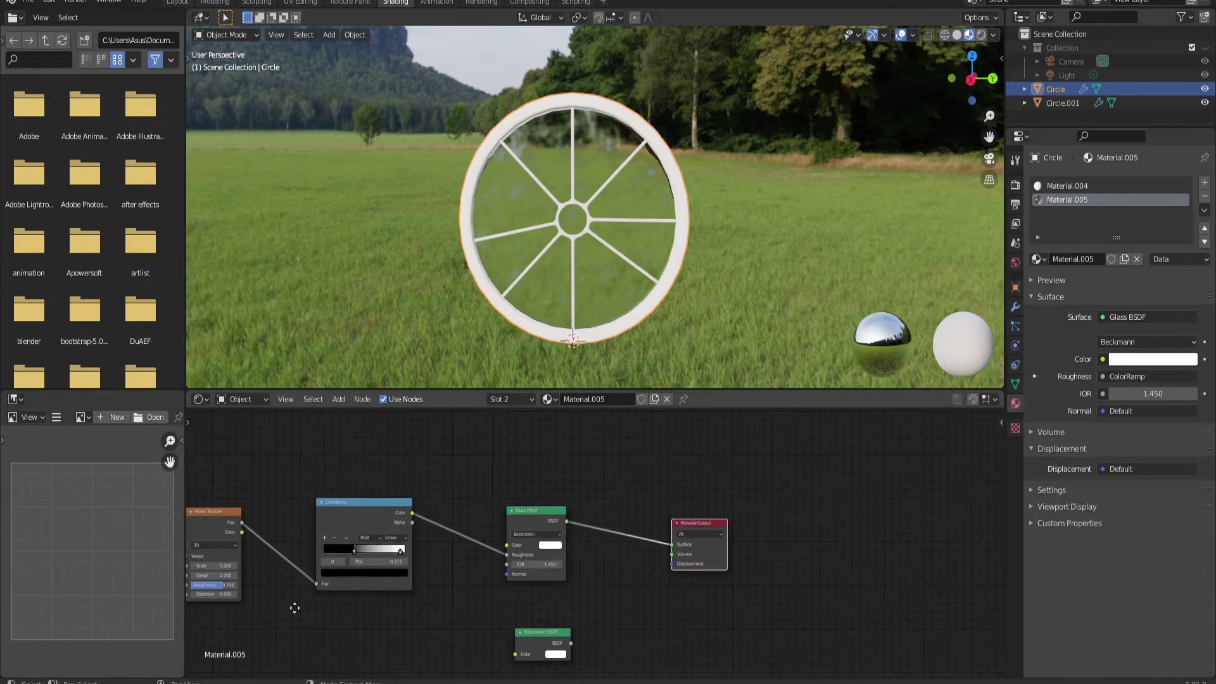
{"action": "middle_click_drag", "start_coordinate": [194, 552], "coordinate": [379, 537]}
{"action": "middle_click_drag", "start_coordinate": [444, 596], "coordinate": [187, 578]}
{"action": "scroll", "coordinate": [479, 579], "scroll_direction": "up", "scroll_amount": 4}
Step: Insert a Mix Shader between Glass BSDF and Material Output, plugging Transparent BSDF into its second input
{"action": "middle_click_drag", "start_coordinate": [478, 568], "coordinate": [470, 586]}
{"action": "key", "text": "shift+a"}
{"action": "type", "text": "s"}
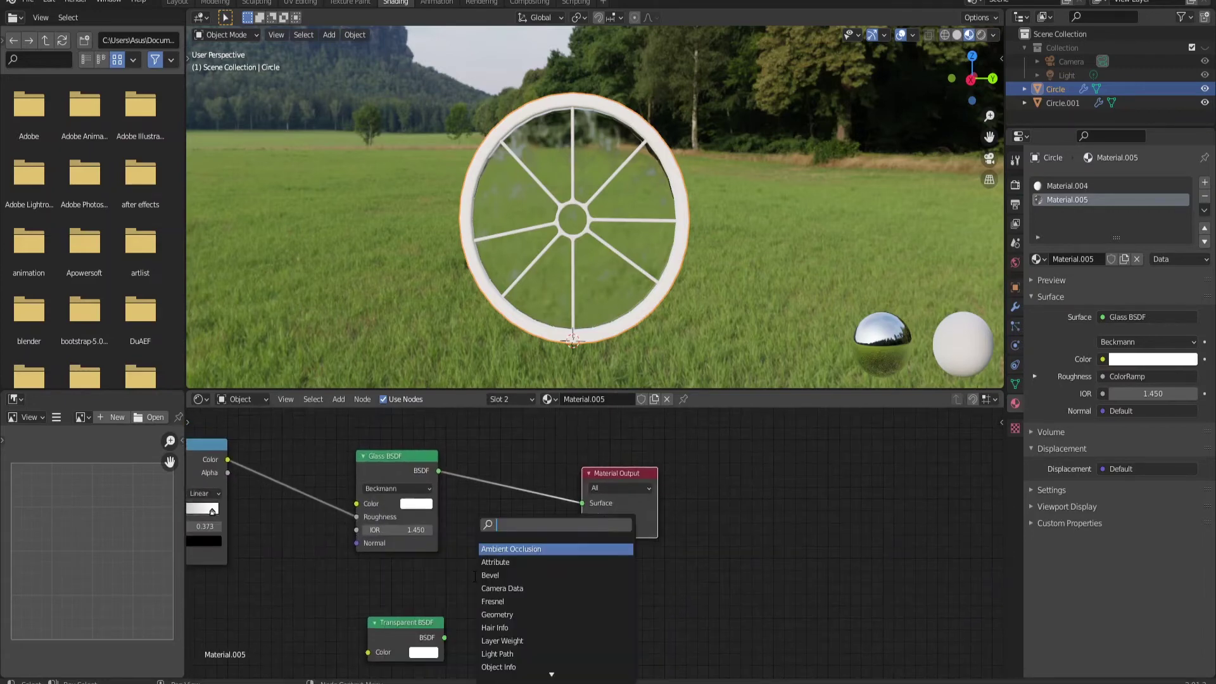
{"action": "type", "text": "mix"}
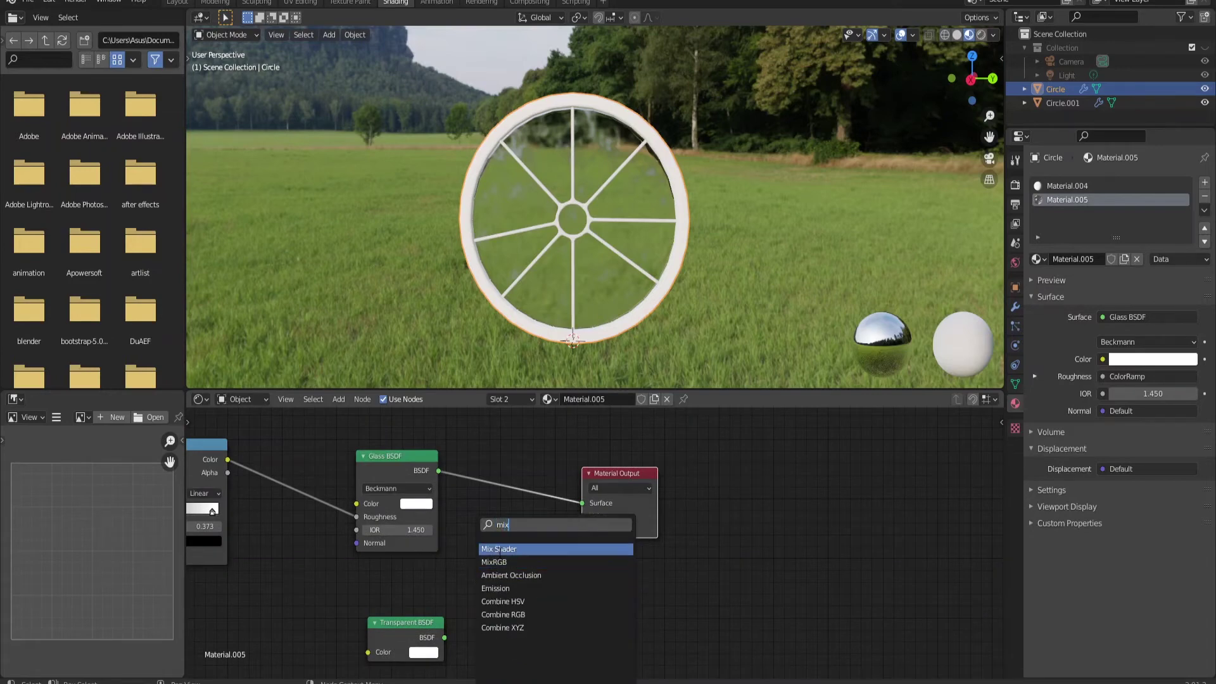
{"action": "left_click", "coordinate": [503, 548]}
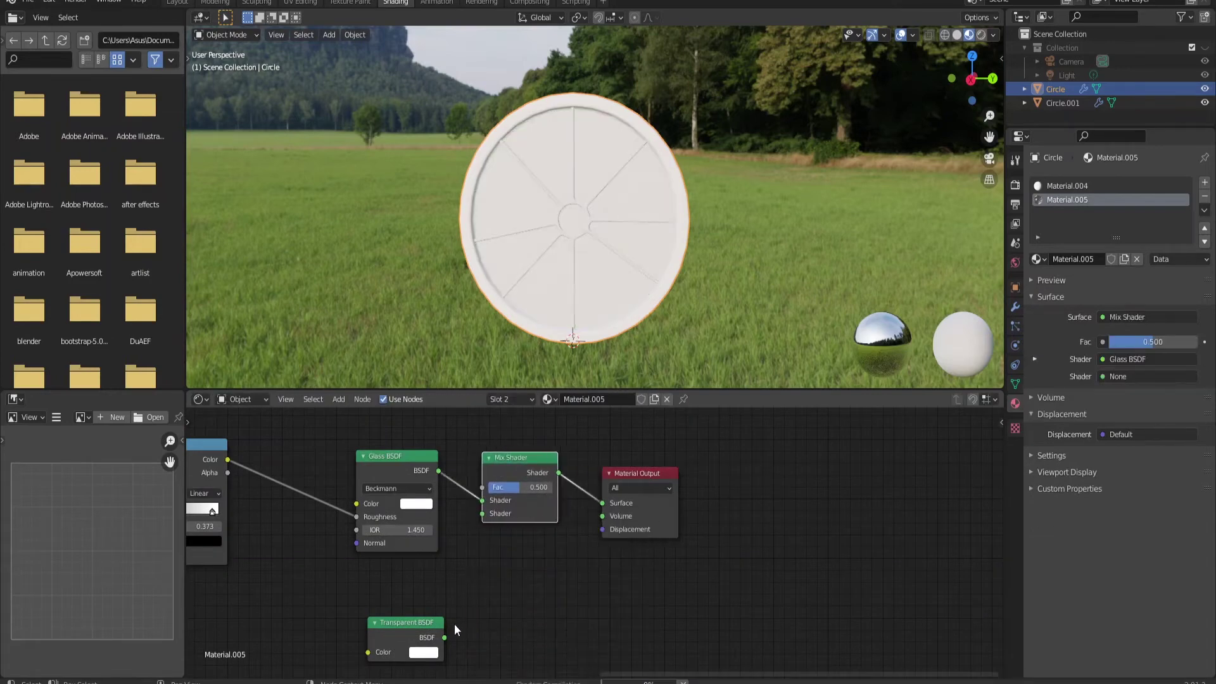
{"action": "left_click_drag", "start_coordinate": [444, 637], "coordinate": [482, 518]}
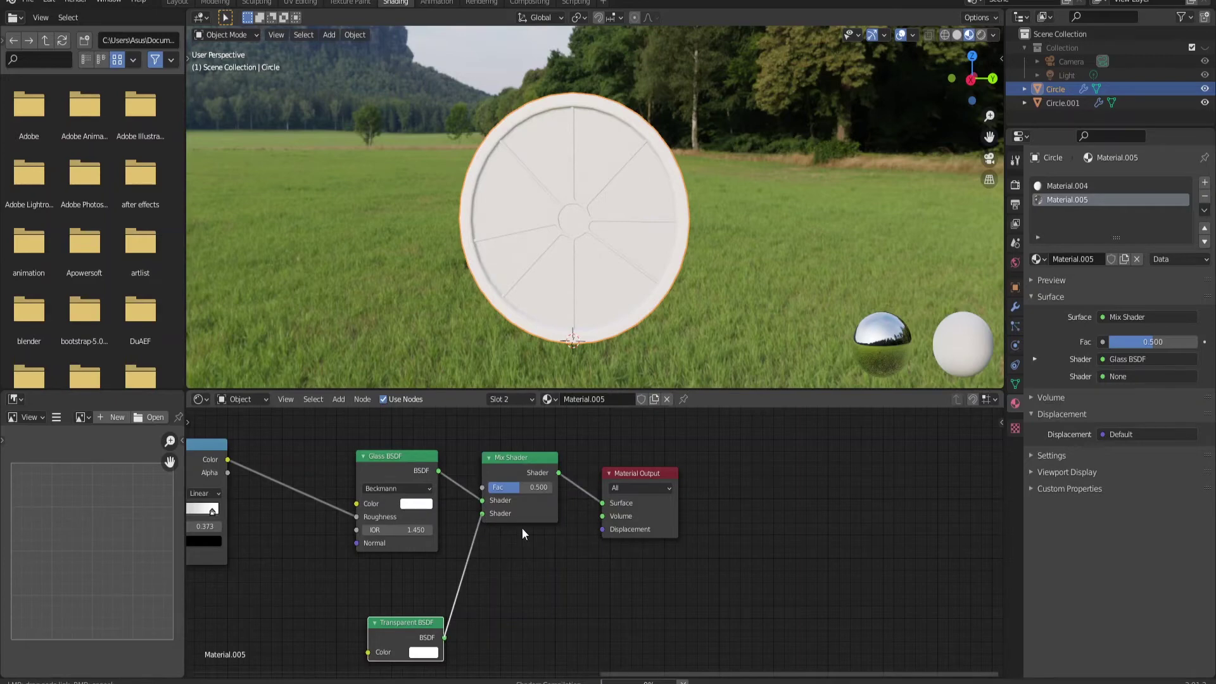
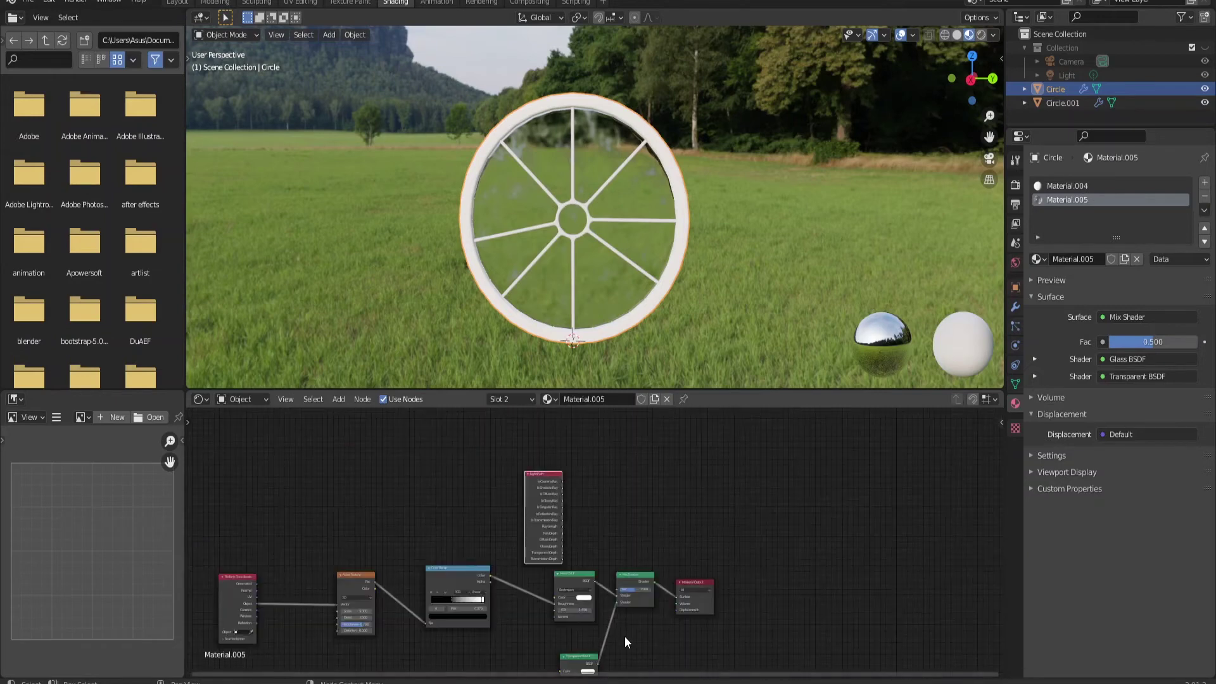
Step: Pan and zoom the node view to frame the Light Path node beside the glass and Mix Shader nodes
{"action": "scroll", "coordinate": [614, 595], "scroll_direction": "up", "scroll_amount": 6}
{"action": "middle_click_drag", "start_coordinate": [622, 633], "coordinate": [598, 533]}
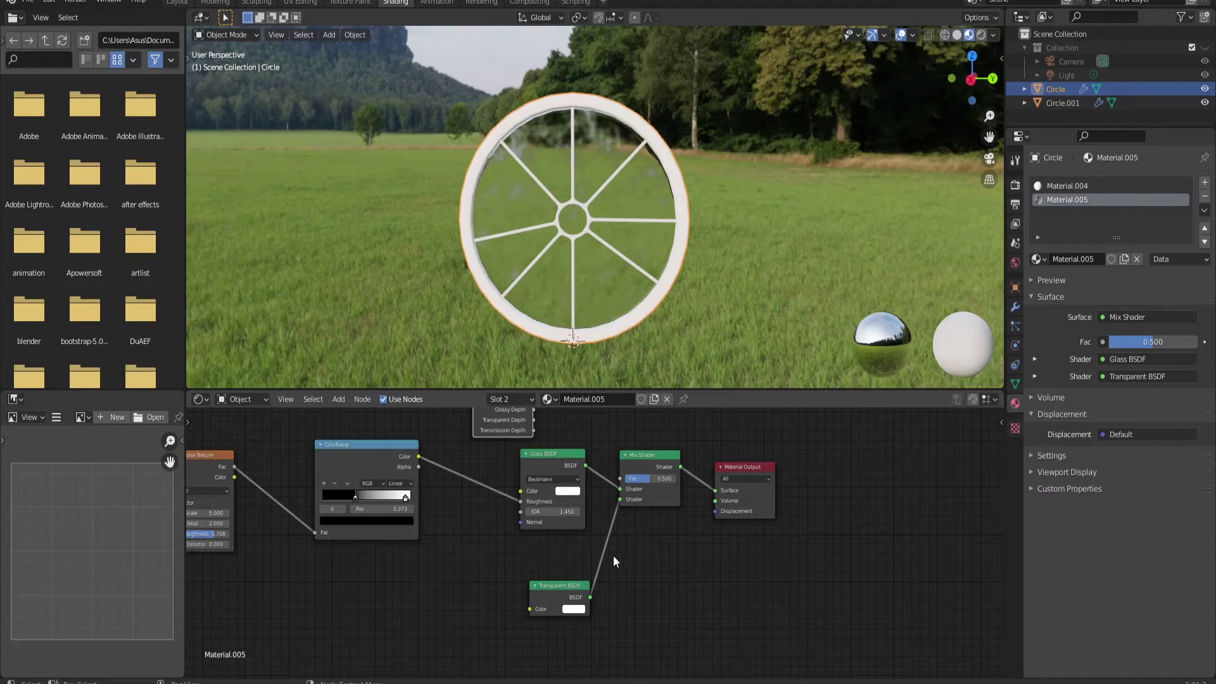
{"action": "scroll", "coordinate": [613, 556], "scroll_direction": "up", "scroll_amount": 2}
{"action": "middle_click_drag", "start_coordinate": [613, 556], "coordinate": [577, 644]}
{"action": "scroll", "coordinate": [507, 539], "scroll_direction": "down", "scroll_amount": 4}
{"action": "middle_click_drag", "start_coordinate": [507, 539], "coordinate": [551, 484]}
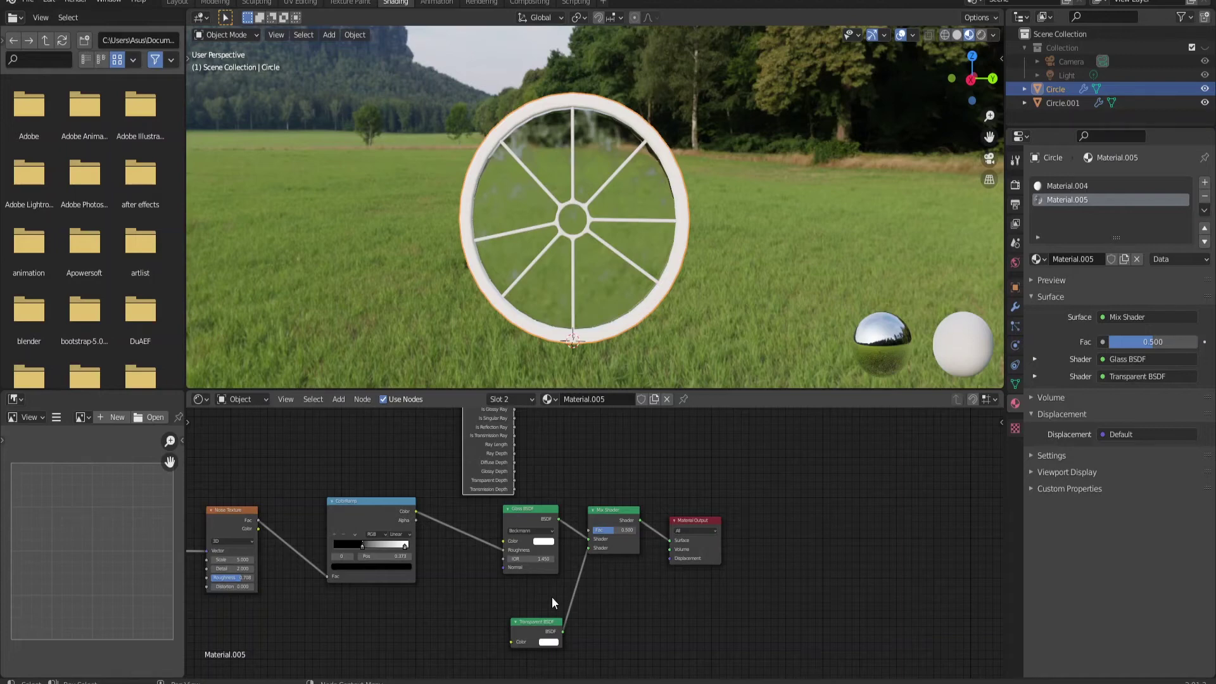
{"action": "scroll", "coordinate": [552, 597], "scroll_direction": "down", "scroll_amount": 1}
{"action": "middle_click_drag", "start_coordinate": [552, 597], "coordinate": [548, 632]}
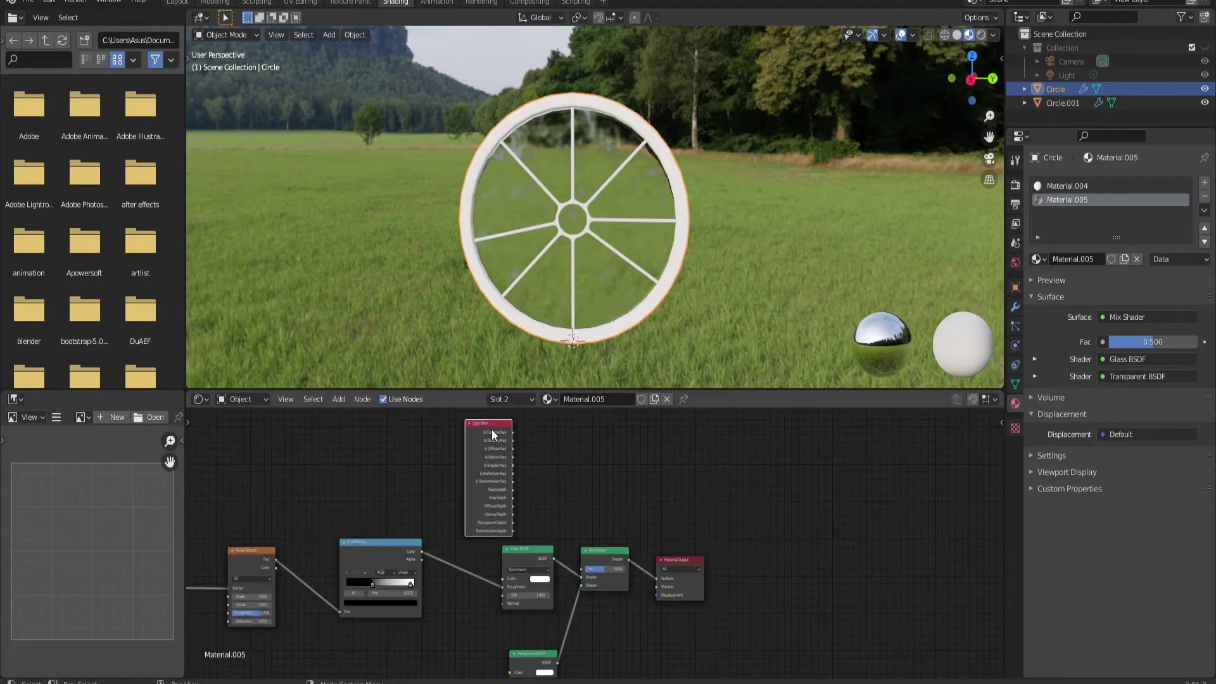
{"action": "scroll", "coordinate": [512, 454], "scroll_direction": "up", "scroll_amount": 1}
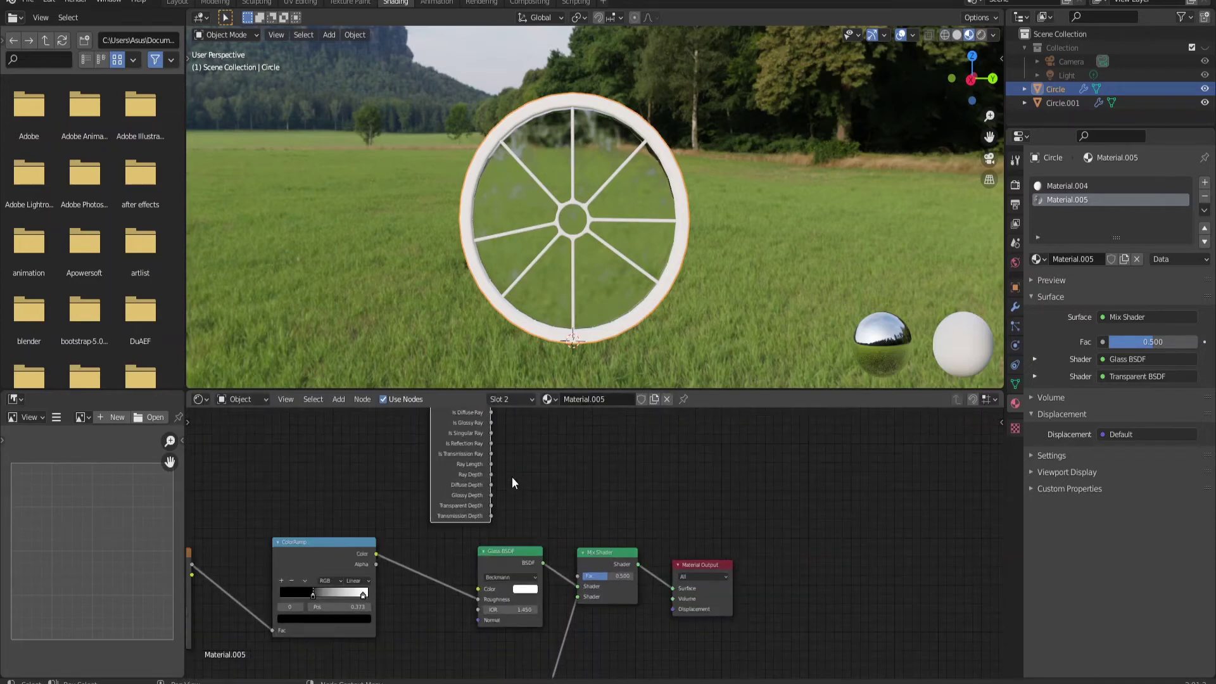
{"action": "middle_click_drag", "start_coordinate": [512, 477], "coordinate": [500, 553]}
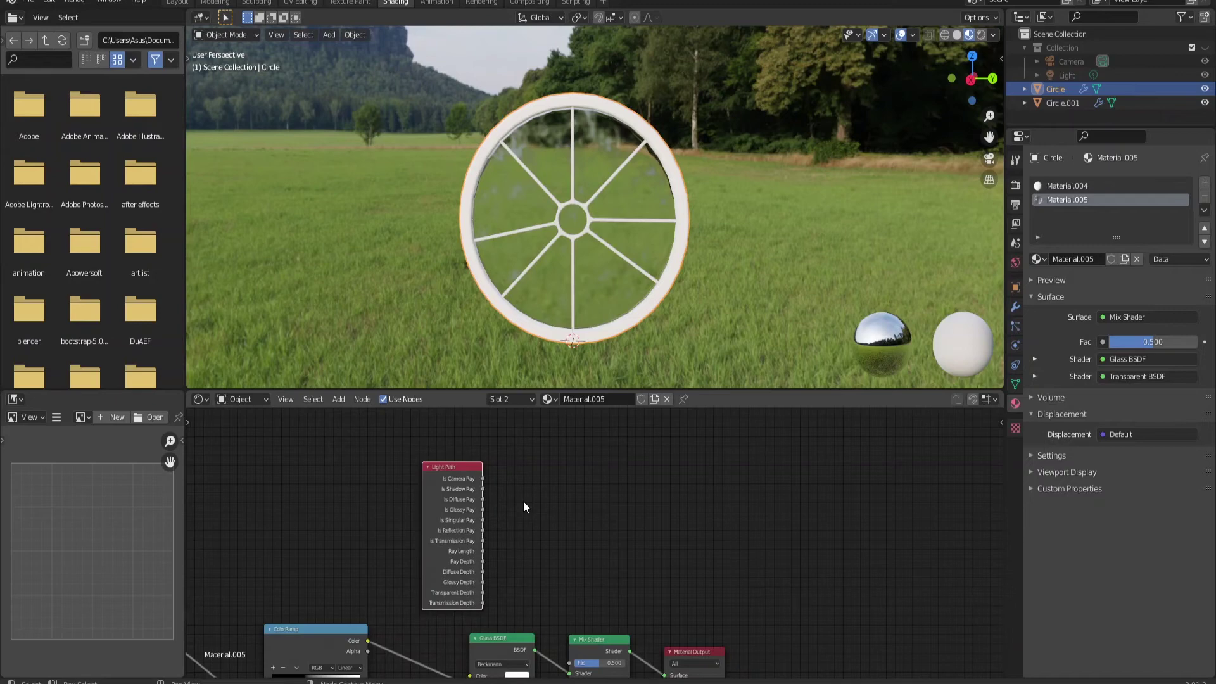
{"action": "middle_click_drag", "start_coordinate": [561, 590], "coordinate": [552, 446]}
{"action": "scroll", "coordinate": [581, 557], "scroll_direction": "up", "scroll_amount": 2}
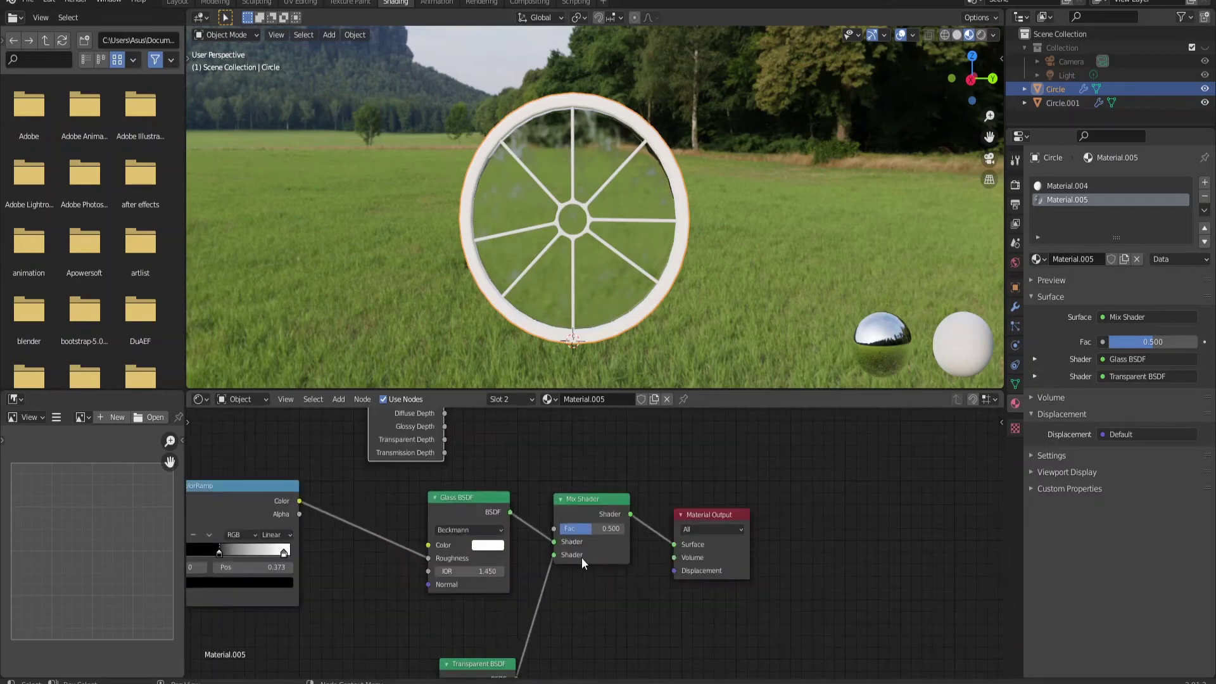
{"action": "scroll", "coordinate": [582, 558], "scroll_direction": "up", "scroll_amount": 2}
{"action": "scroll", "coordinate": [549, 522], "scroll_direction": "down", "scroll_amount": 1}
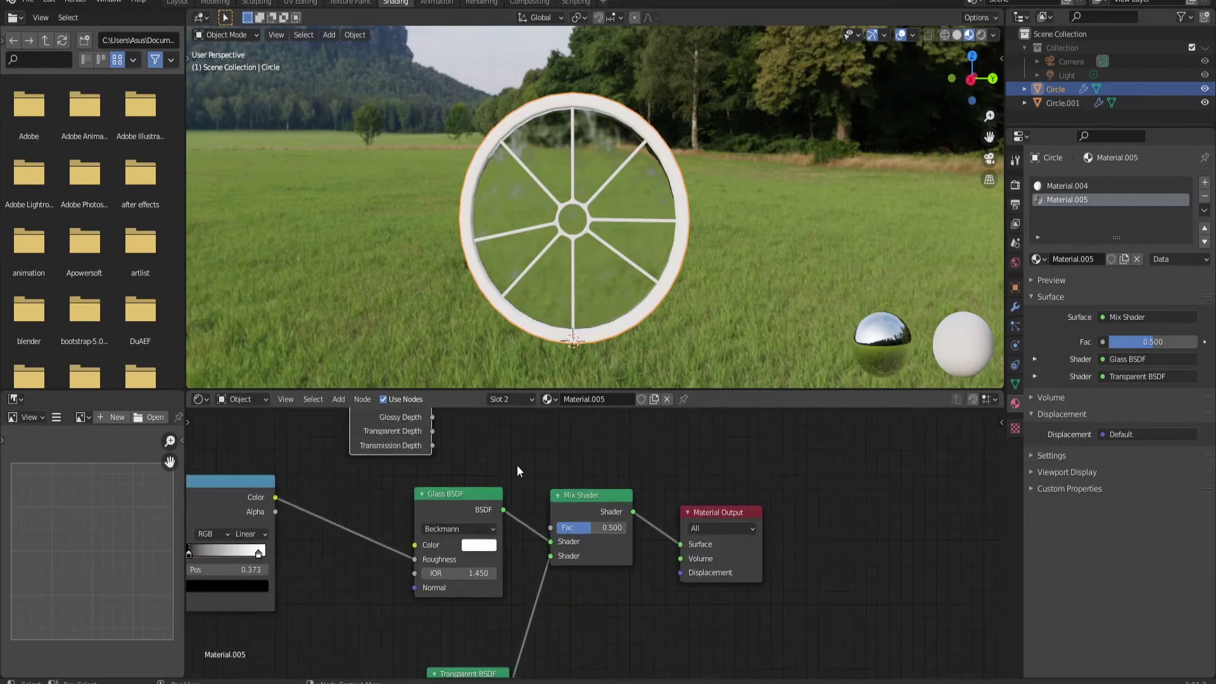
{"action": "middle_click_drag", "start_coordinate": [514, 451], "coordinate": [520, 596]}
{"action": "scroll", "coordinate": [509, 522], "scroll_direction": "down", "scroll_amount": 3}
Step: Add a Math node from the 'math' search and place it beside the Light Path node
{"action": "key", "text": "shift+a"}
{"action": "left_click", "coordinate": [526, 495]}
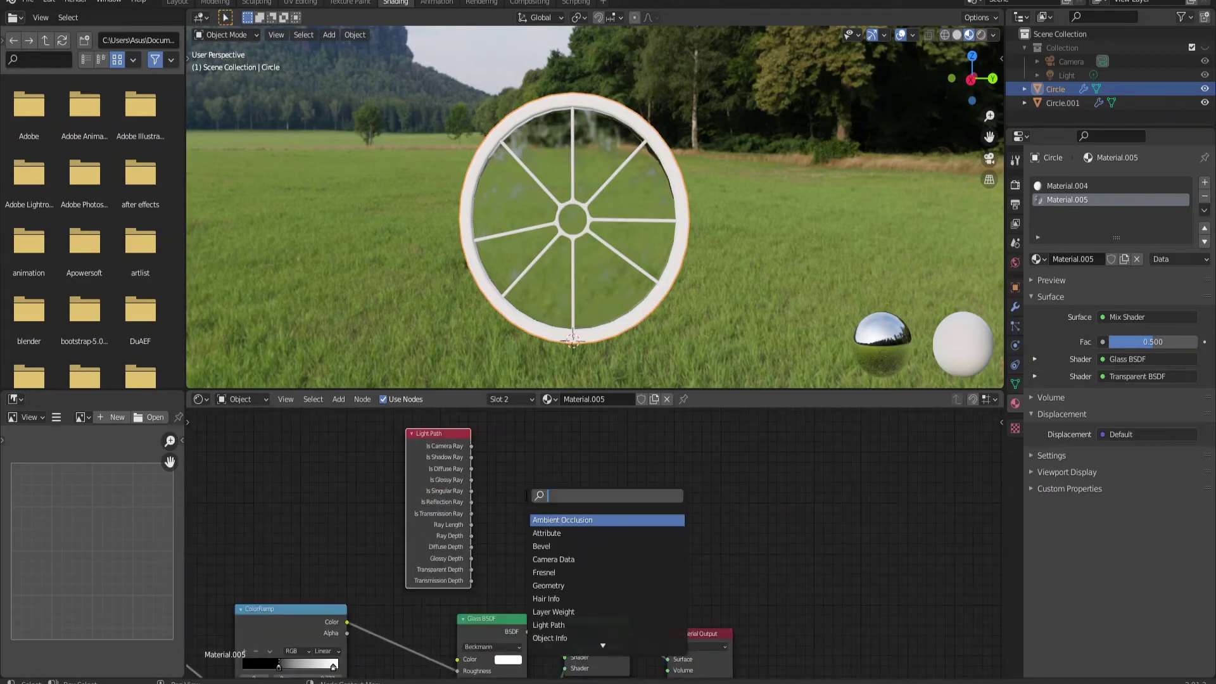
{"action": "type", "text": "math"}
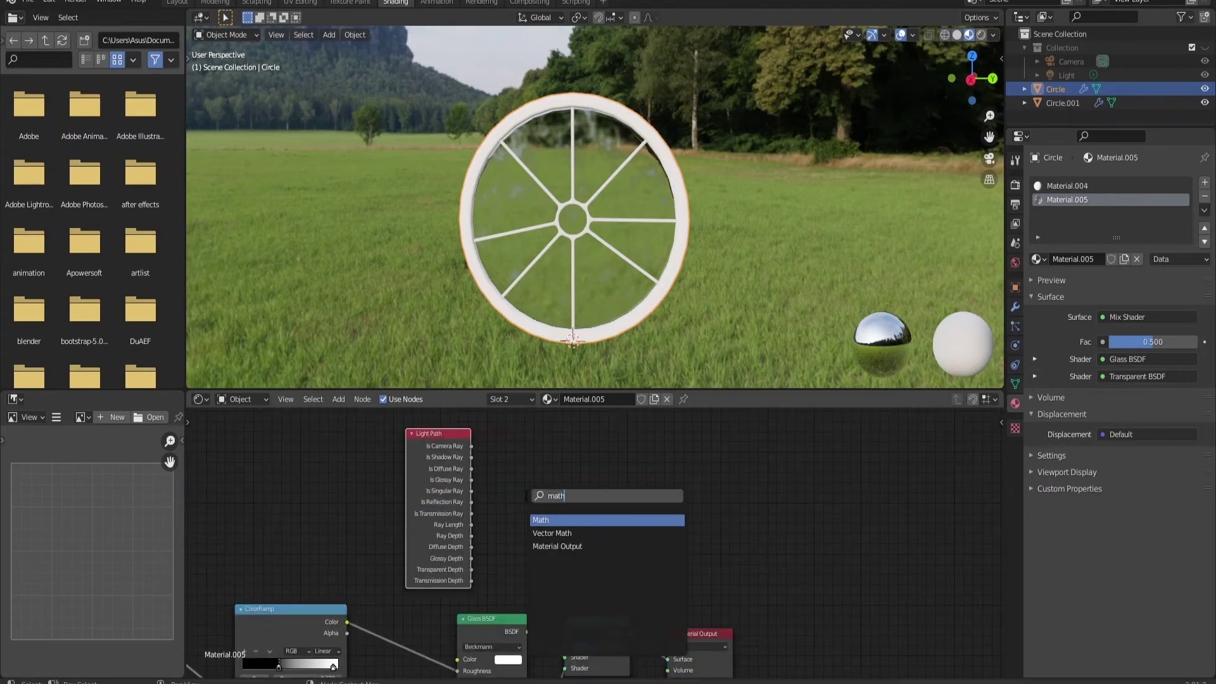
{"action": "left_click", "coordinate": [537, 520]}
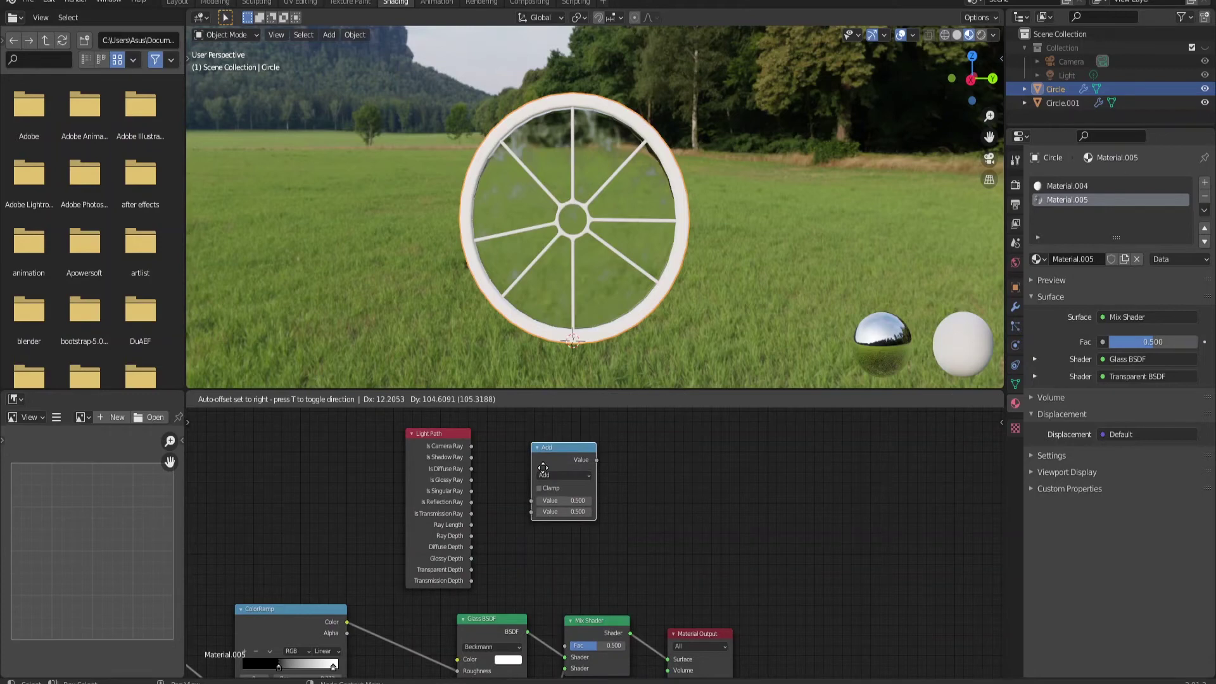
{"action": "left_click", "coordinate": [543, 467]}
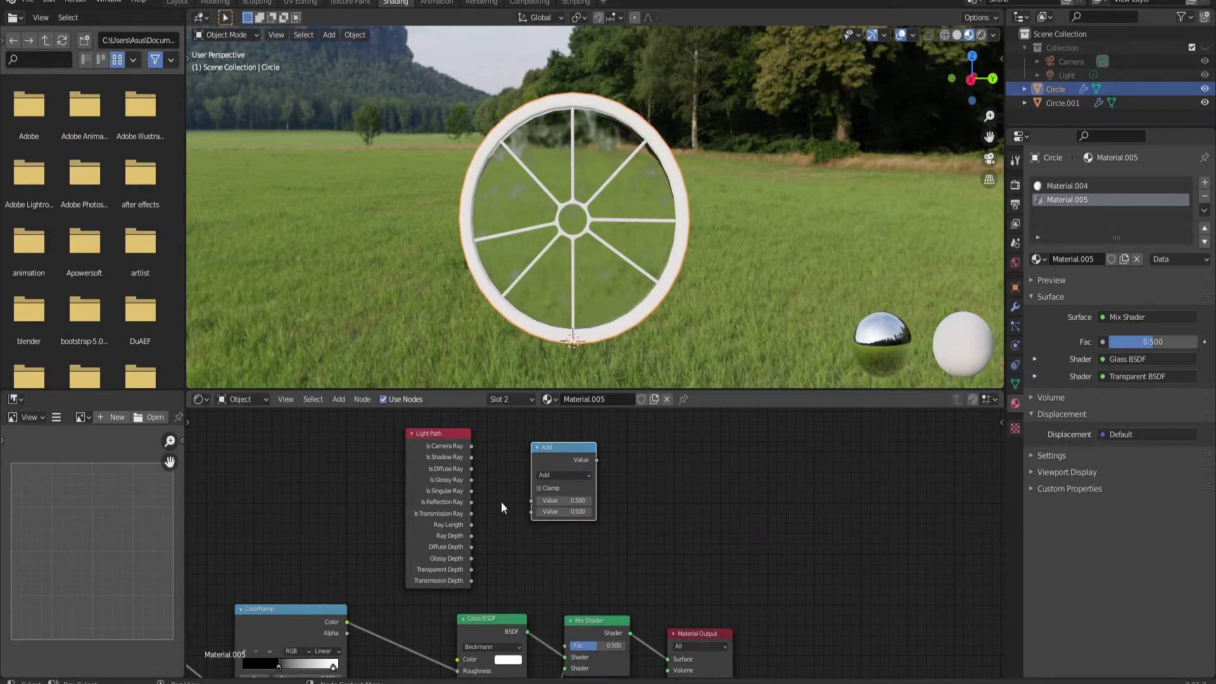
{"action": "left_click", "coordinate": [543, 476]}
Step: Connect Light Path's Is Reflection Ray and Transparent Depth to the Math node's two Value inputs
{"action": "scroll", "coordinate": [489, 557], "scroll_direction": "up", "scroll_amount": 2}
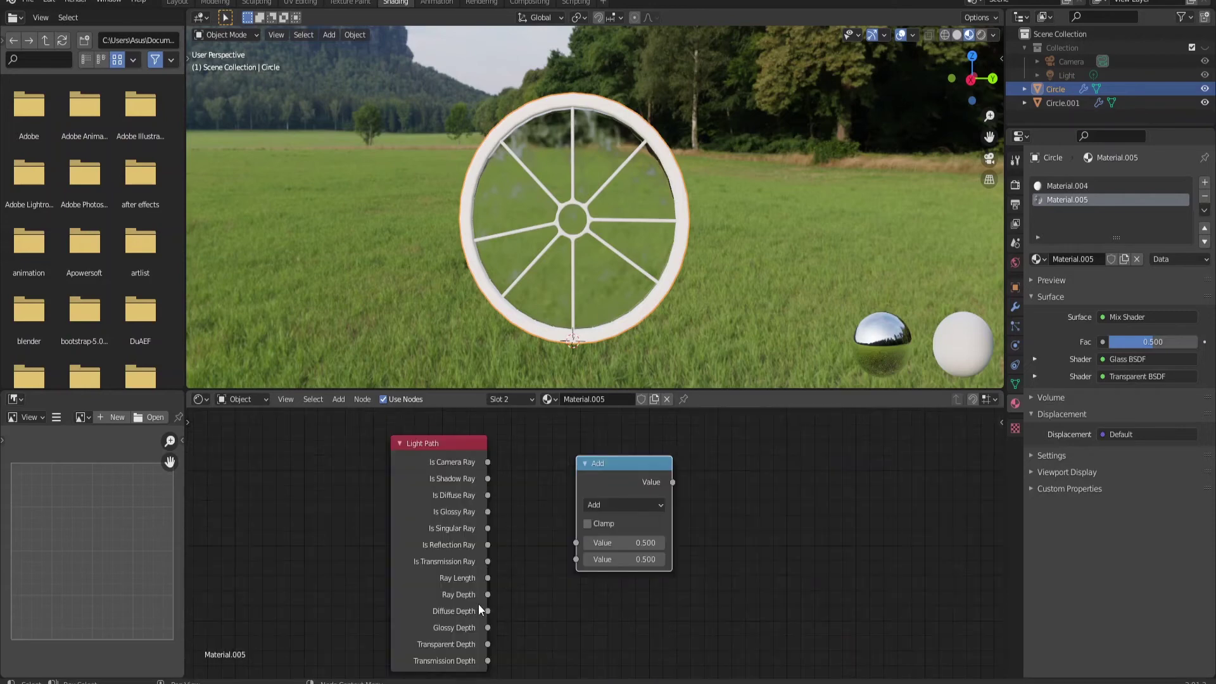
{"action": "left_click_drag", "start_coordinate": [487, 545], "coordinate": [576, 543]}
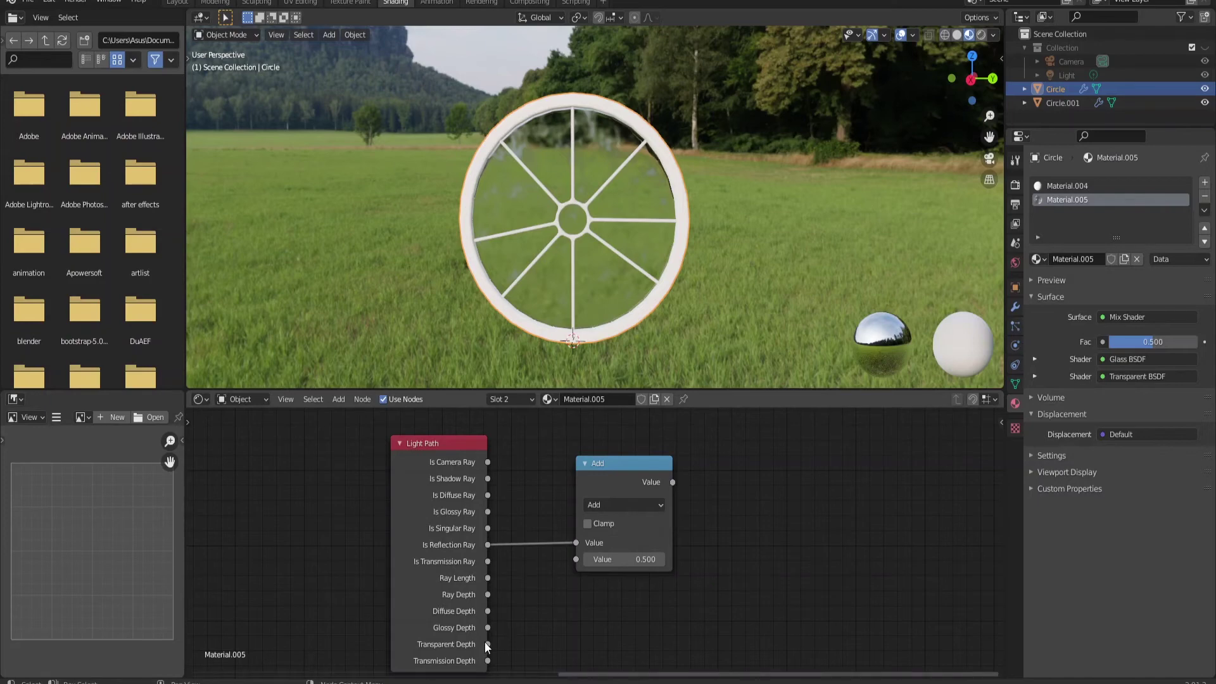
{"action": "left_click_drag", "start_coordinate": [485, 642], "coordinate": [575, 559]}
{"action": "scroll", "coordinate": [588, 583], "scroll_direction": "down", "scroll_amount": 6}
{"action": "scroll", "coordinate": [555, 528], "scroll_direction": "up", "scroll_amount": 2}
{"action": "middle_click_drag", "start_coordinate": [588, 583], "coordinate": [481, 584]}
{"action": "scroll", "coordinate": [489, 549], "scroll_direction": "up", "scroll_amount": 2}
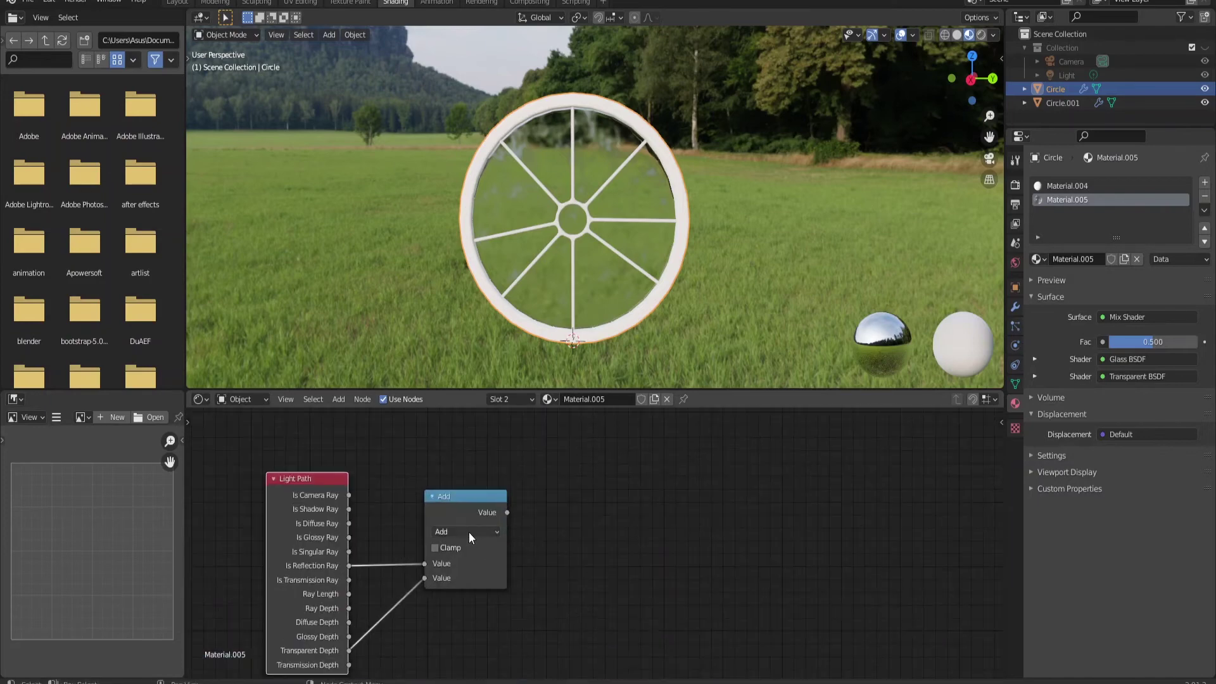
Step: Switch the math node's operation from Add to Maximum
{"action": "left_click", "coordinate": [469, 532]}
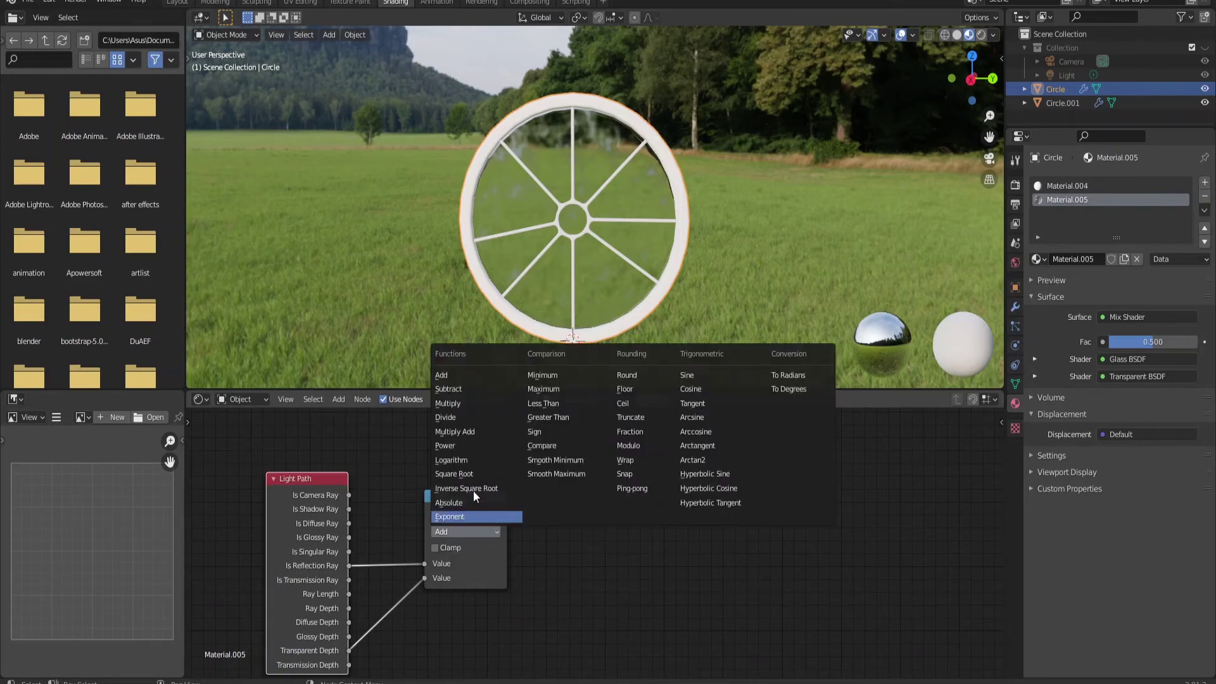
{"action": "left_click", "coordinate": [548, 389]}
{"action": "left_click", "coordinate": [457, 532]}
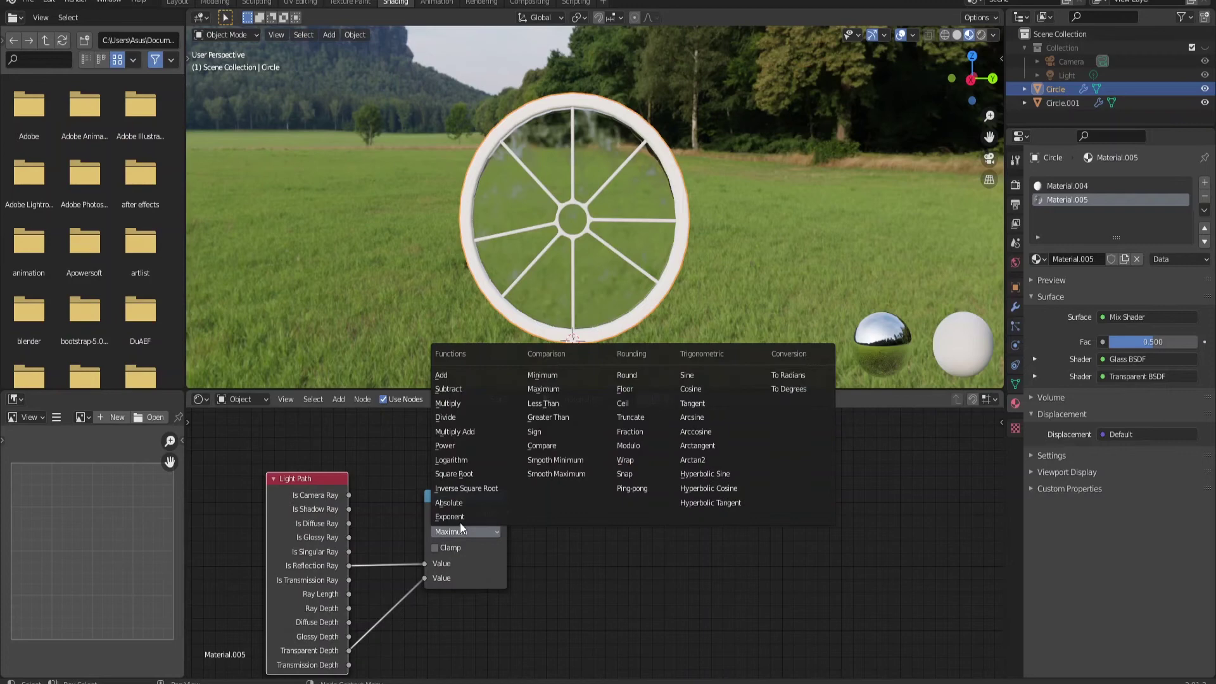
{"action": "left_click", "coordinate": [563, 390]}
{"action": "scroll", "coordinate": [415, 639], "scroll_direction": "down", "scroll_amount": 2}
Step: Pan the node view across the Transparent BSDF and shader nodes to survey the layout
{"action": "middle_click_drag", "start_coordinate": [408, 645], "coordinate": [492, 554]}
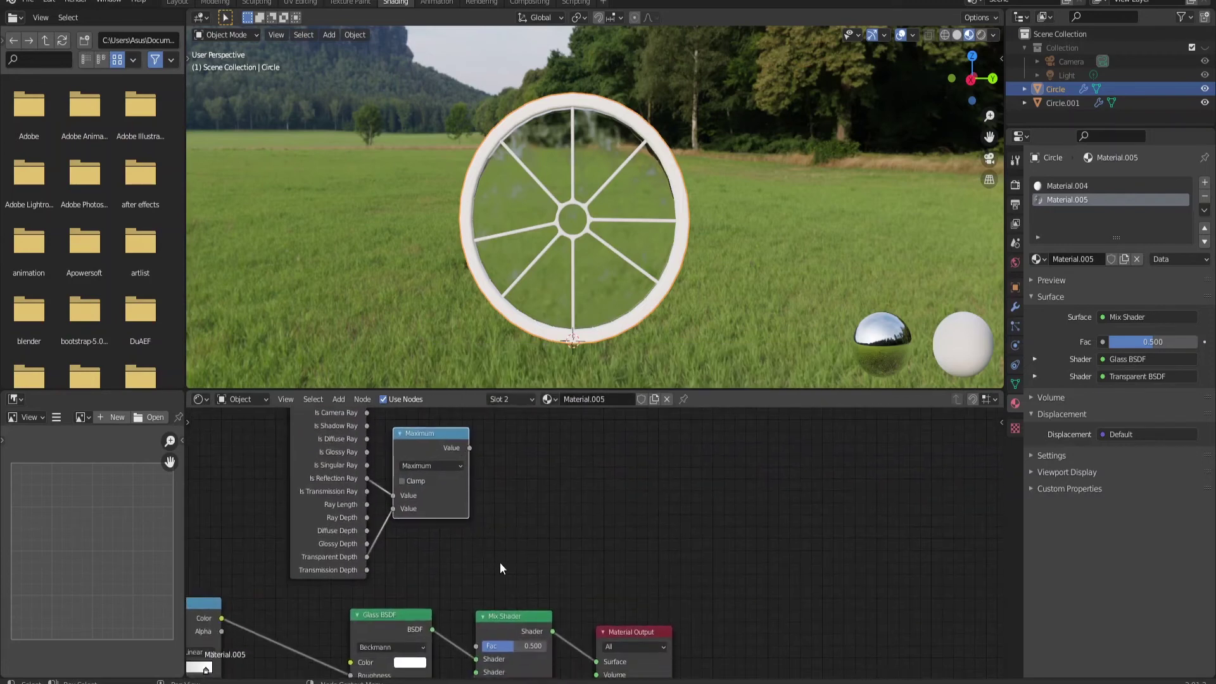
{"action": "scroll", "coordinate": [501, 562], "scroll_direction": "down", "scroll_amount": 1}
{"action": "middle_click_drag", "start_coordinate": [525, 562], "coordinate": [630, 544]}
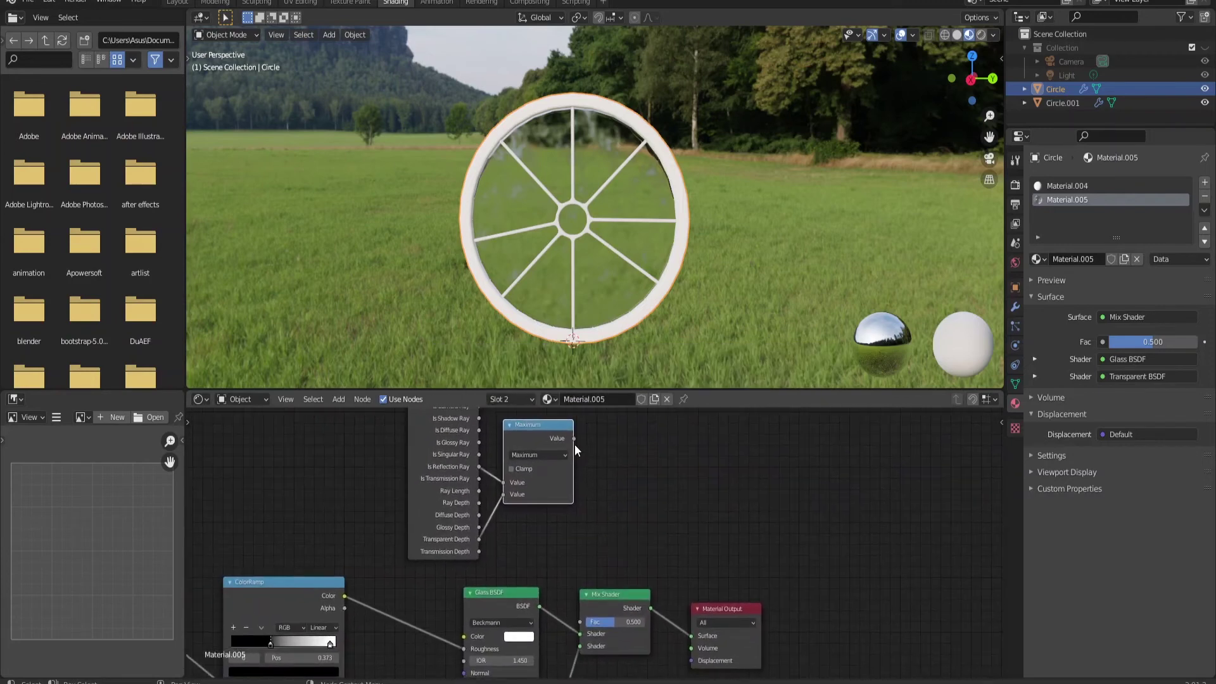
{"action": "middle_click_drag", "start_coordinate": [572, 439], "coordinate": [549, 635]}
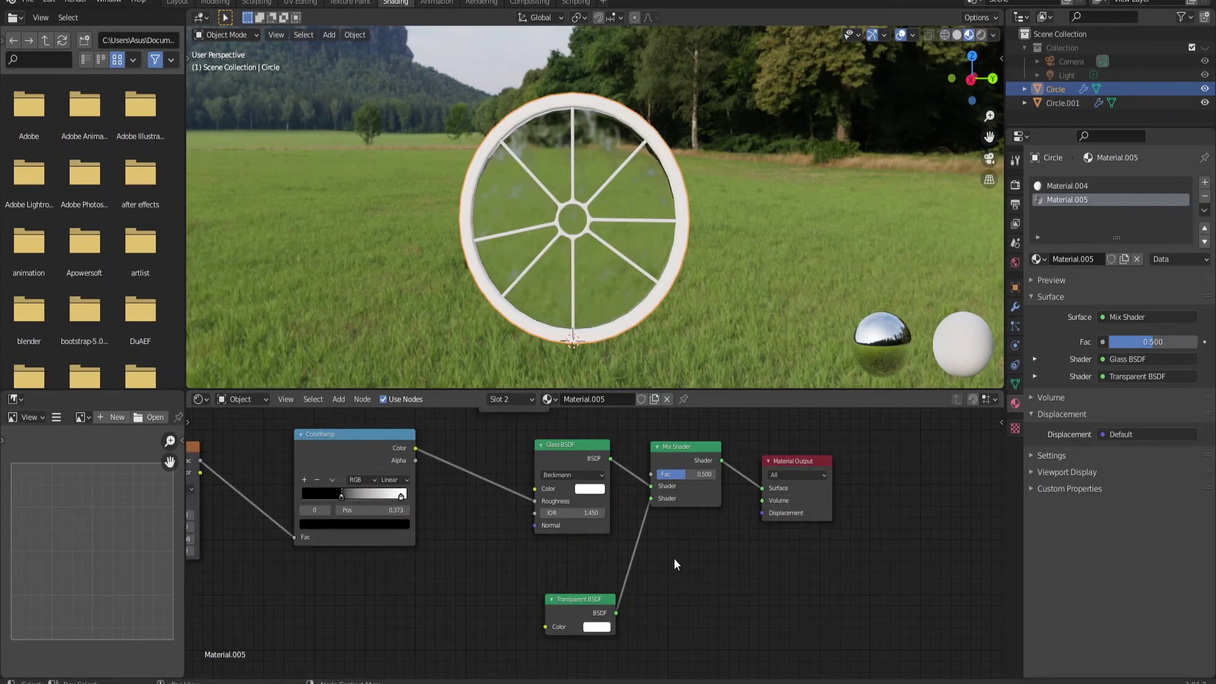
{"action": "scroll", "coordinate": [672, 545], "scroll_direction": "up", "scroll_amount": 1}
{"action": "middle_click_drag", "start_coordinate": [645, 470], "coordinate": [575, 541]}
{"action": "middle_click_drag", "start_coordinate": [502, 431], "coordinate": [491, 597]}
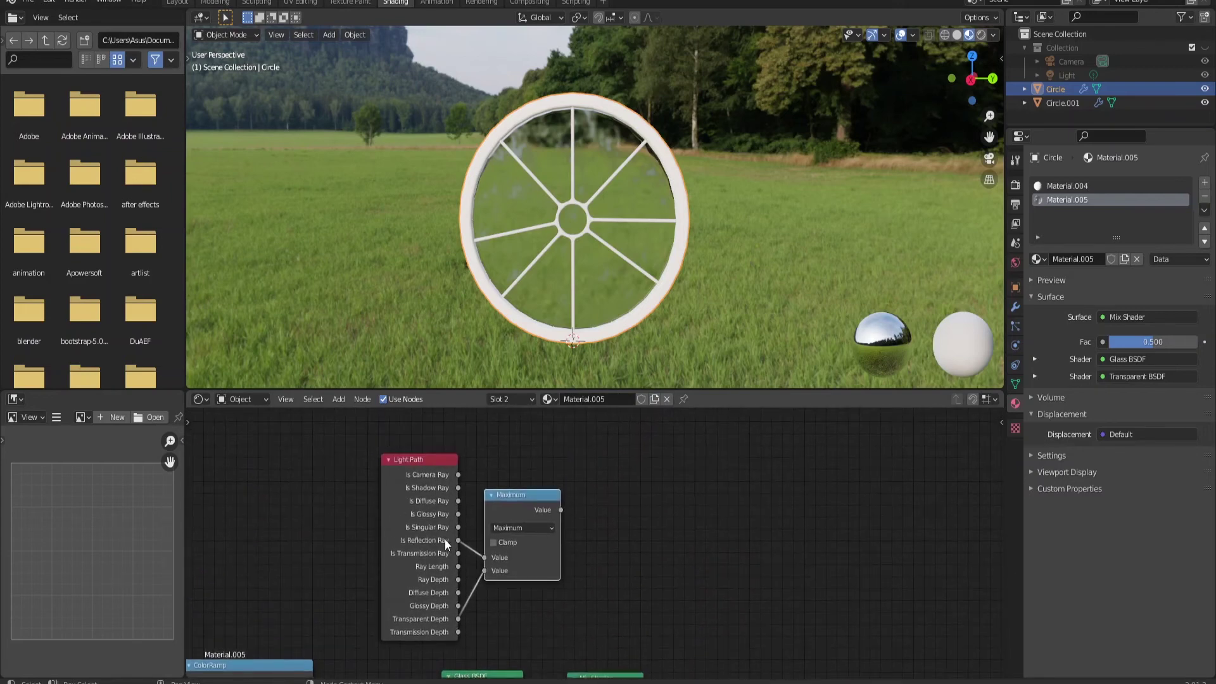
{"action": "middle_click_drag", "start_coordinate": [599, 604], "coordinate": [640, 548]}
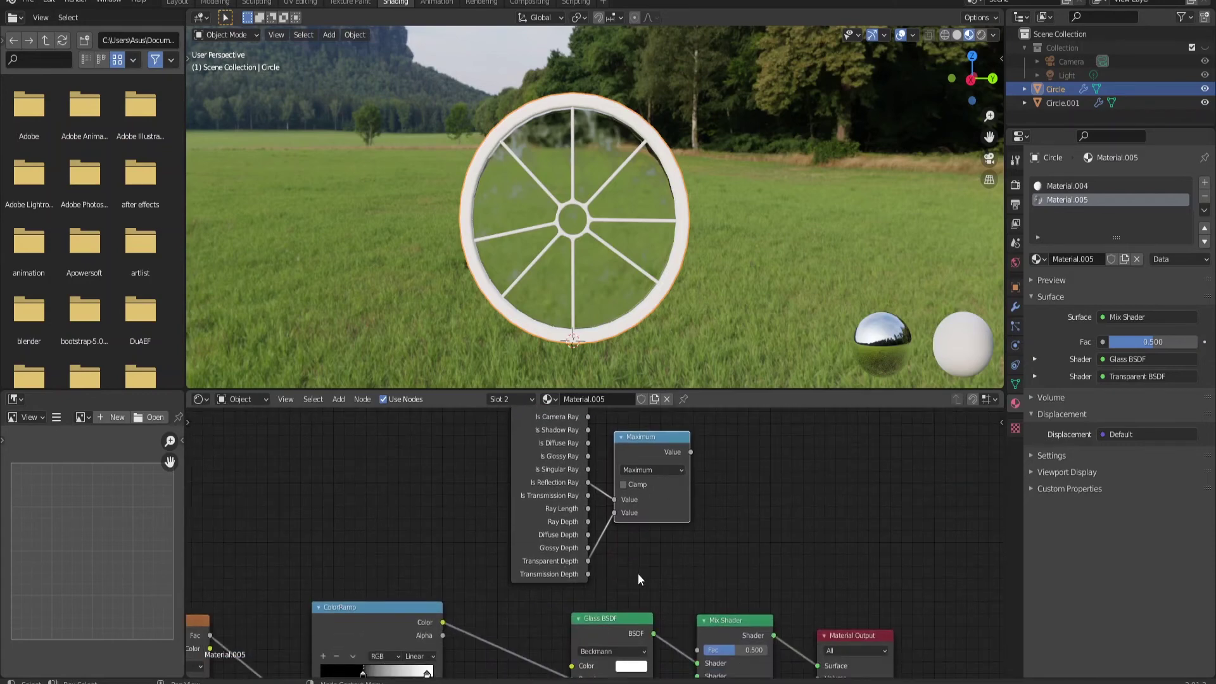
{"action": "middle_click_drag", "start_coordinate": [638, 575], "coordinate": [428, 559]}
{"action": "scroll", "coordinate": [462, 507], "scroll_direction": "down", "scroll_amount": 1}
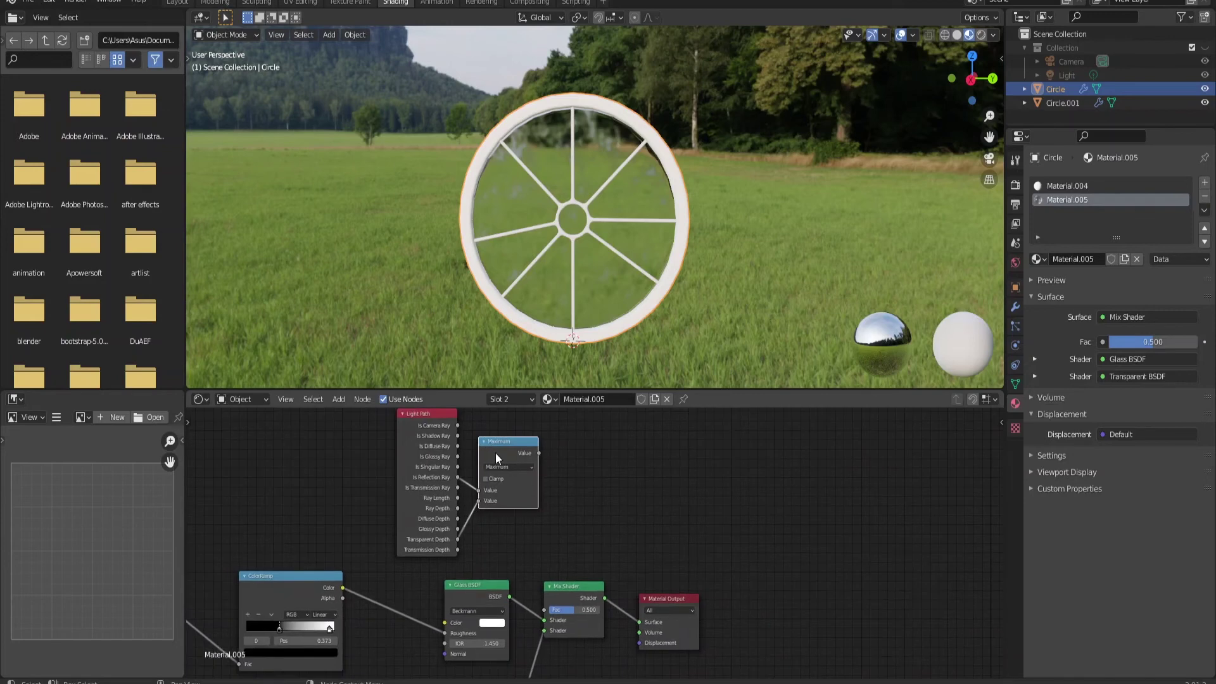
Step: Move Light Path and Maximum nodes together, then feed Maximum's Value into the Mix Shader Fac
{"action": "left_click_drag", "start_coordinate": [495, 452], "coordinate": [502, 469]}
{"action": "left_click_drag", "start_coordinate": [531, 496], "coordinate": [492, 473]}
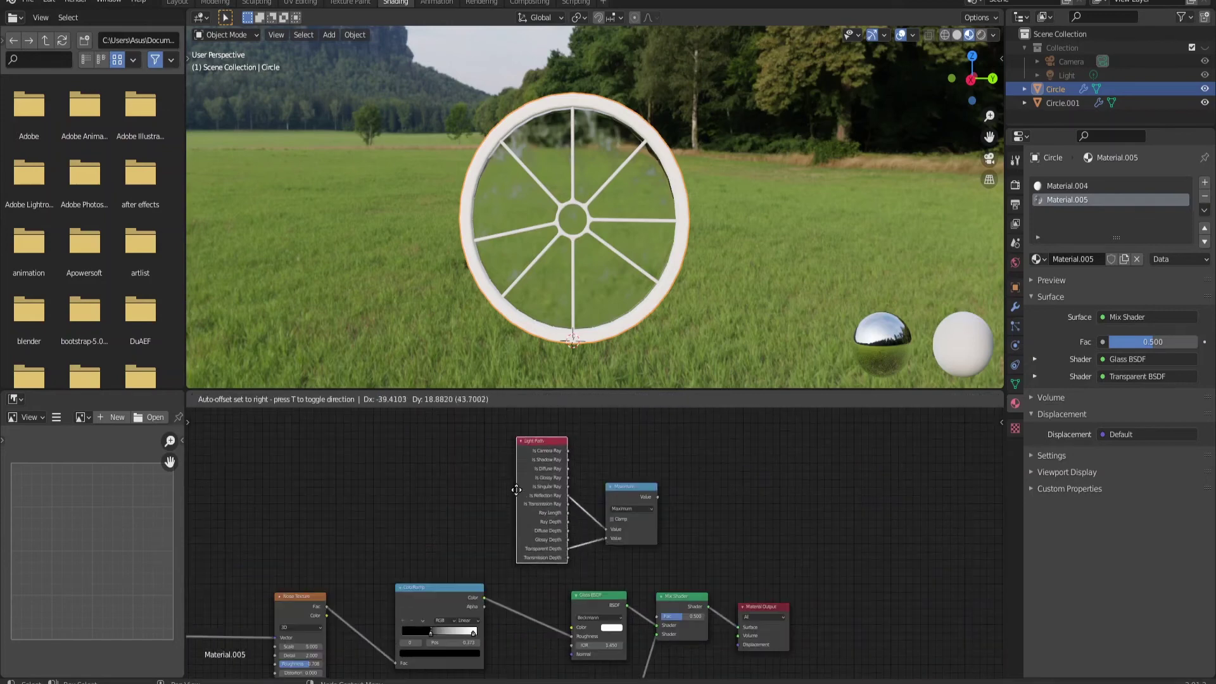
{"action": "middle_click_drag", "start_coordinate": [592, 579], "coordinate": [464, 537]}
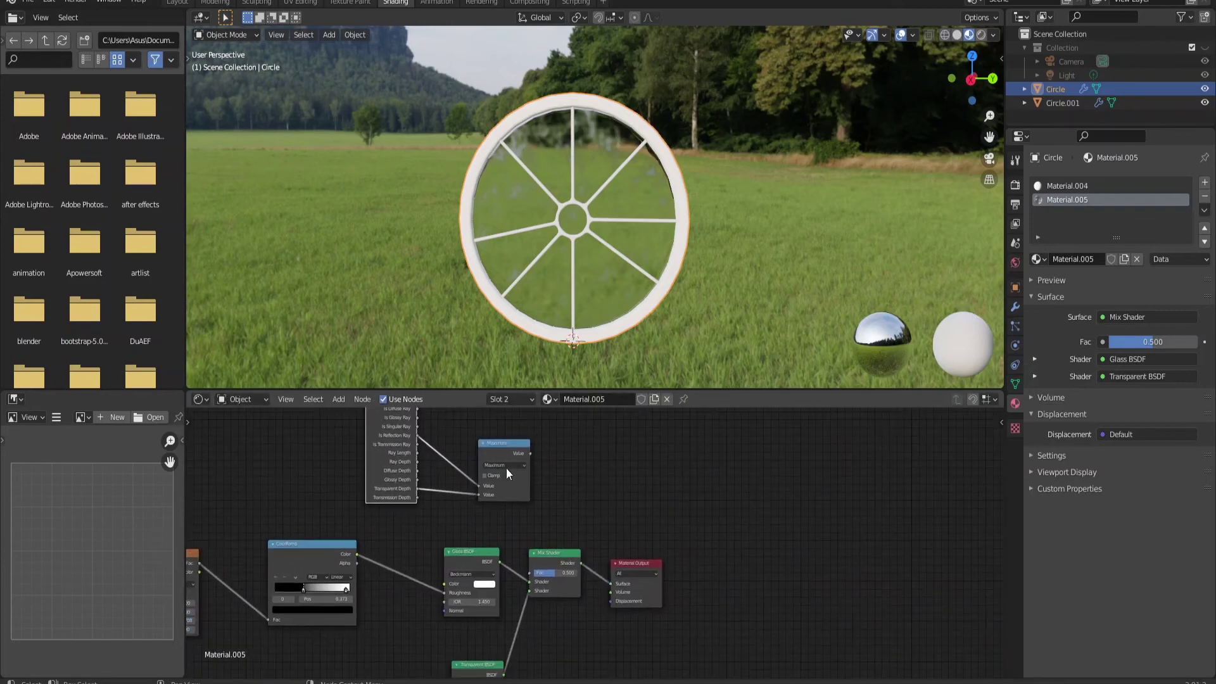
{"action": "left_click_drag", "start_coordinate": [506, 473], "coordinate": [480, 475]}
{"action": "scroll", "coordinate": [488, 531], "scroll_direction": "up", "scroll_amount": 1}
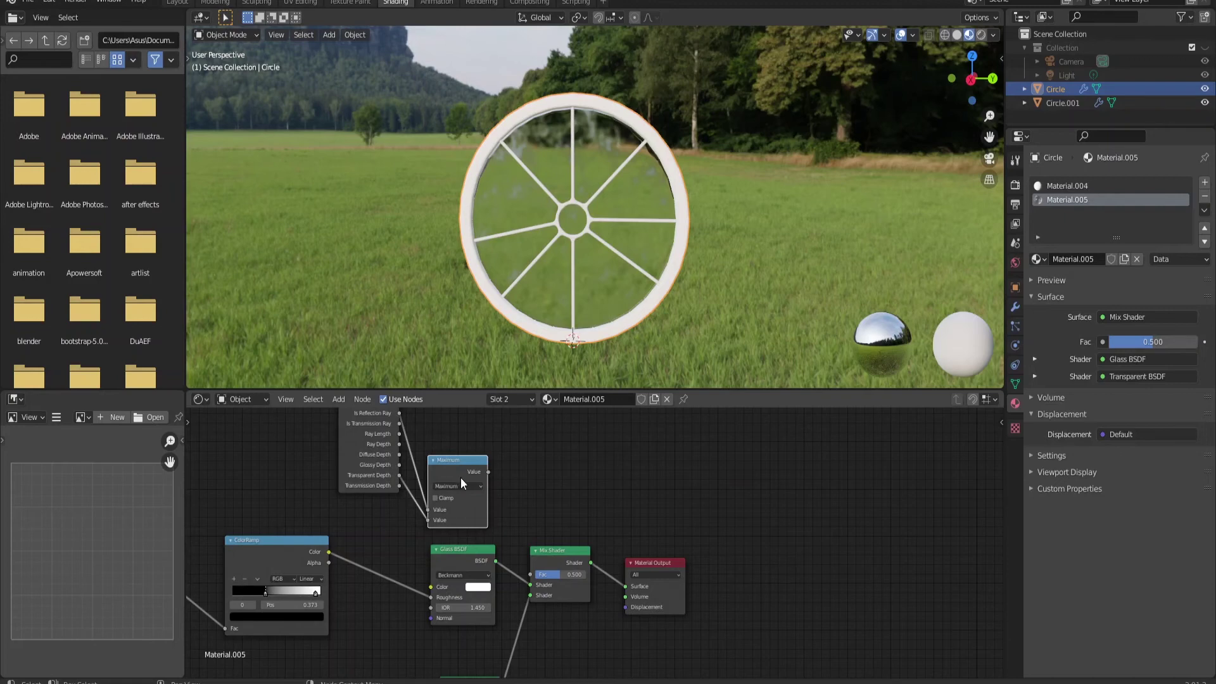
{"action": "left_click_drag", "start_coordinate": [488, 472], "coordinate": [530, 574]}
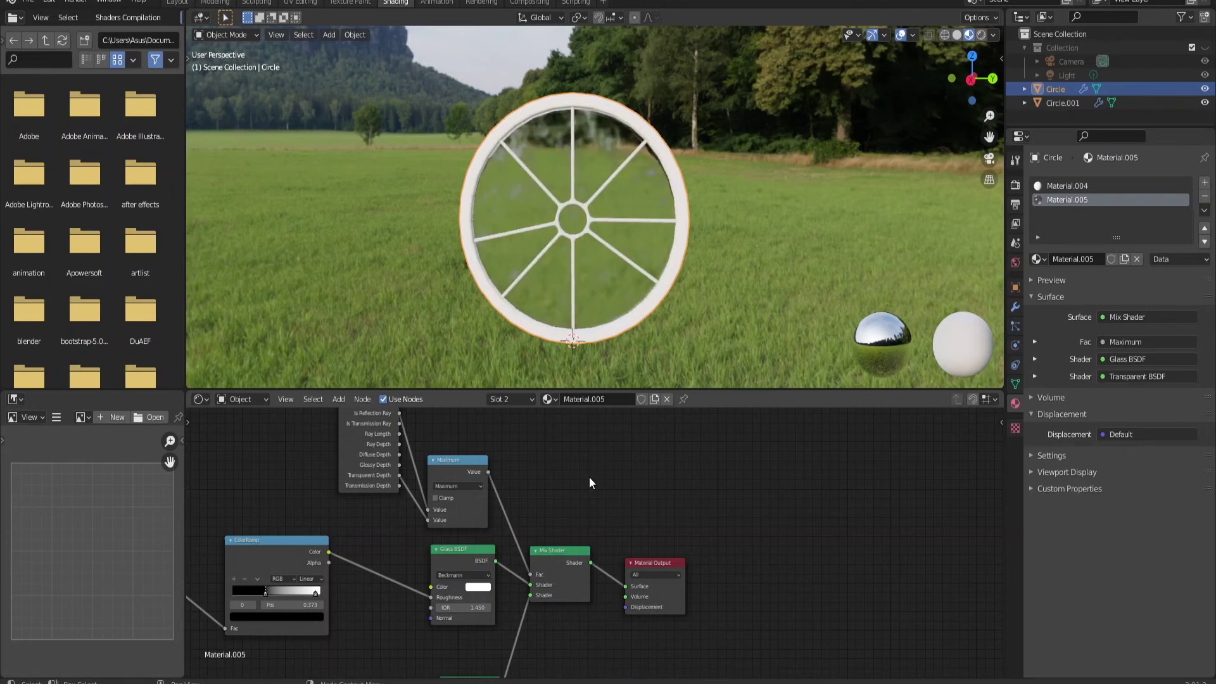
{"action": "scroll", "coordinate": [589, 477], "scroll_direction": "down", "scroll_amount": 10}
{"action": "middle_click_drag", "start_coordinate": [359, 560], "coordinate": [443, 541]}
{"action": "scroll", "coordinate": [442, 541], "scroll_direction": "up", "scroll_amount": 1}
{"action": "scroll", "coordinate": [443, 541], "scroll_direction": "up", "scroll_amount": 2}
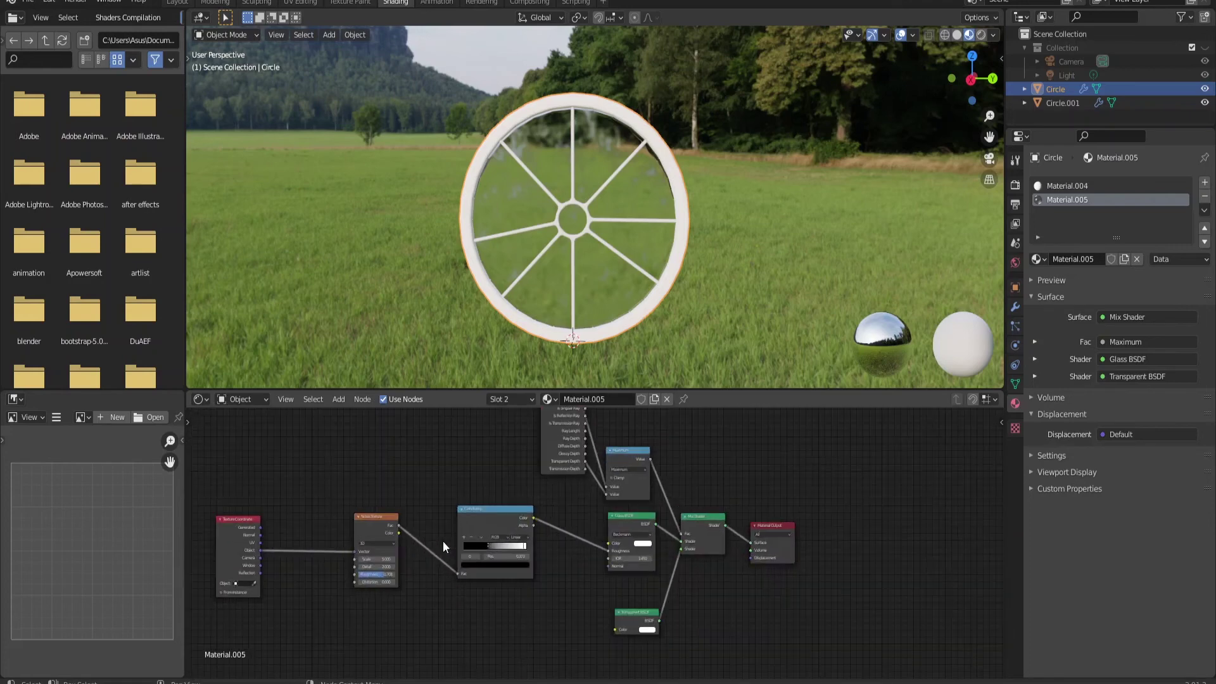
{"action": "scroll", "coordinate": [414, 588], "scroll_direction": "up", "scroll_amount": 2}
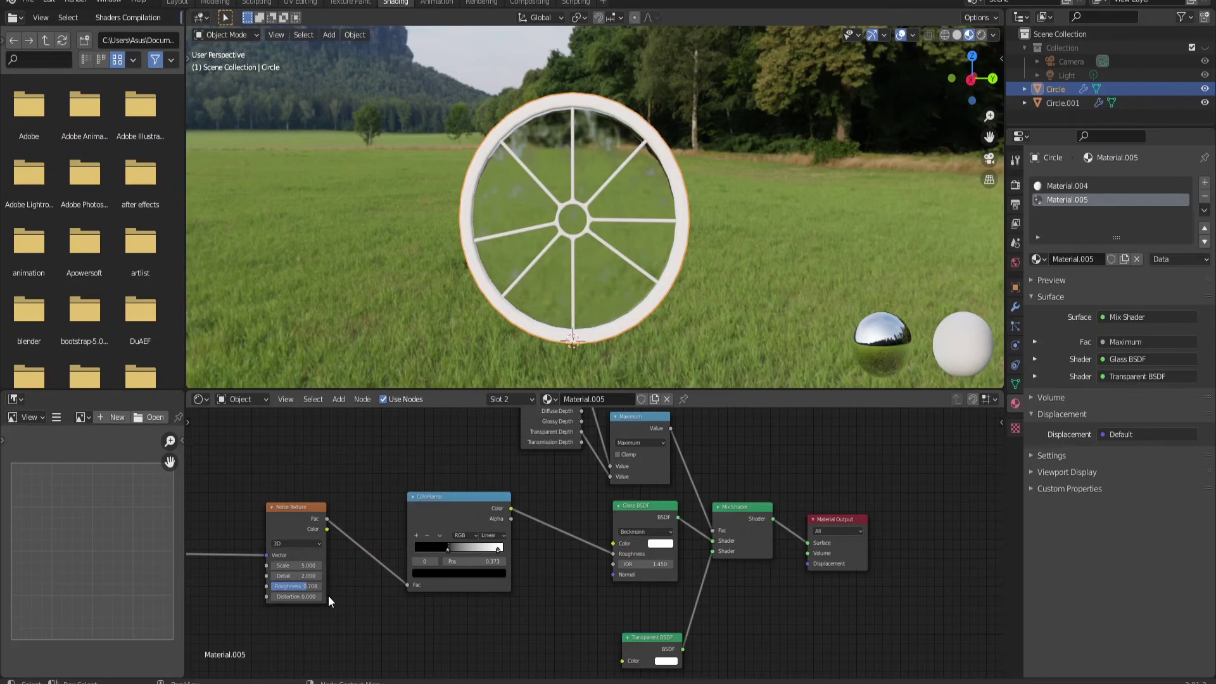
{"action": "scroll", "coordinate": [464, 575], "scroll_direction": "down", "scroll_amount": 1}
{"action": "scroll", "coordinate": [544, 586], "scroll_direction": "down", "scroll_amount": 1}
{"action": "scroll", "coordinate": [540, 592], "scroll_direction": "down", "scroll_amount": 2}
{"action": "middle_click_drag", "start_coordinate": [541, 593], "coordinate": [510, 618]}
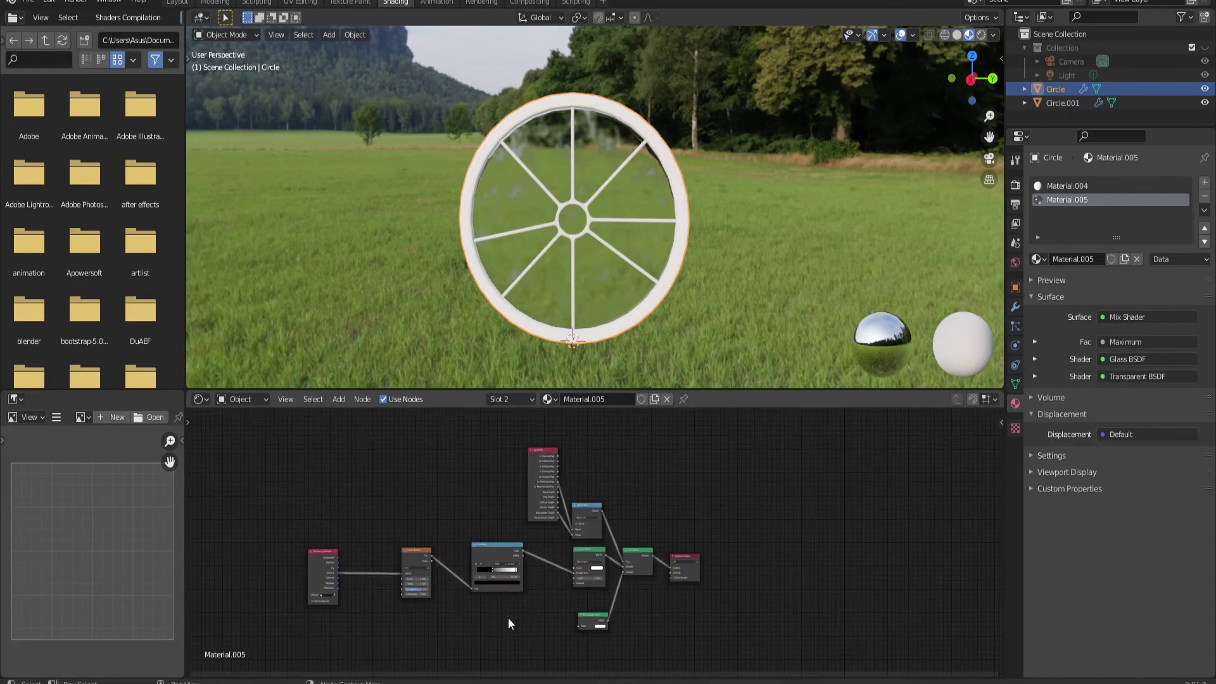
{"action": "scroll", "coordinate": [742, 557], "scroll_direction": "up", "scroll_amount": 3}
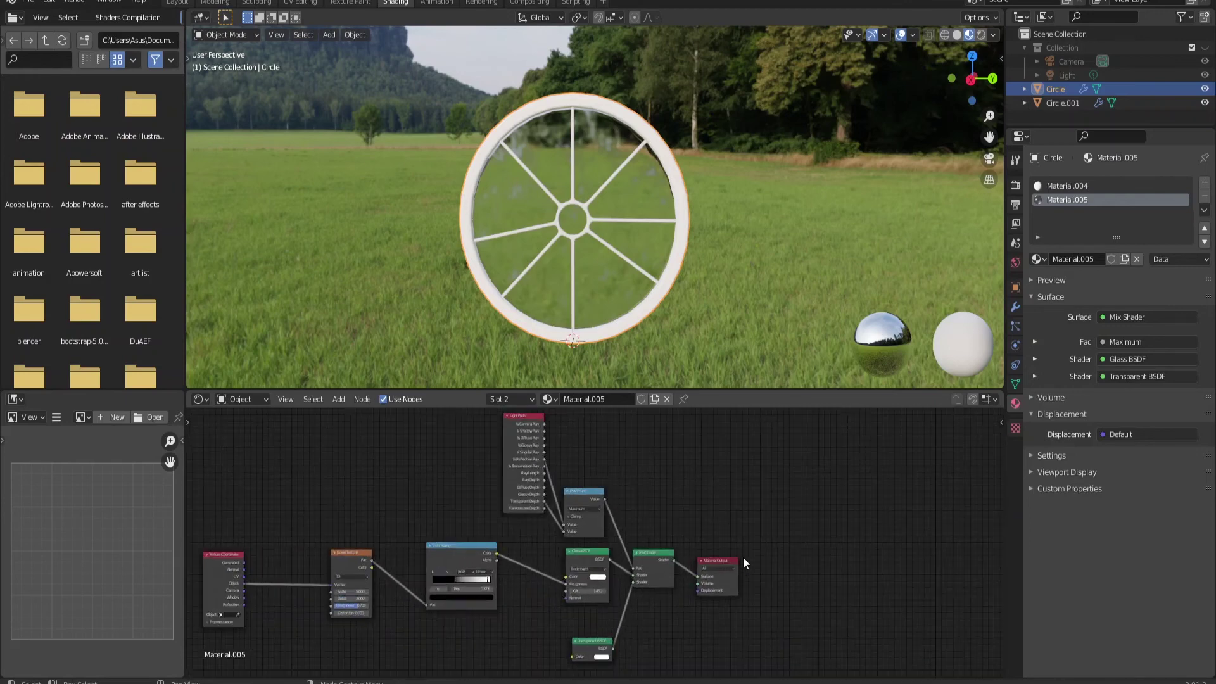
{"action": "scroll", "coordinate": [662, 530], "scroll_direction": "down", "scroll_amount": 2}
{"action": "scroll", "coordinate": [594, 538], "scroll_direction": "down", "scroll_amount": 2}
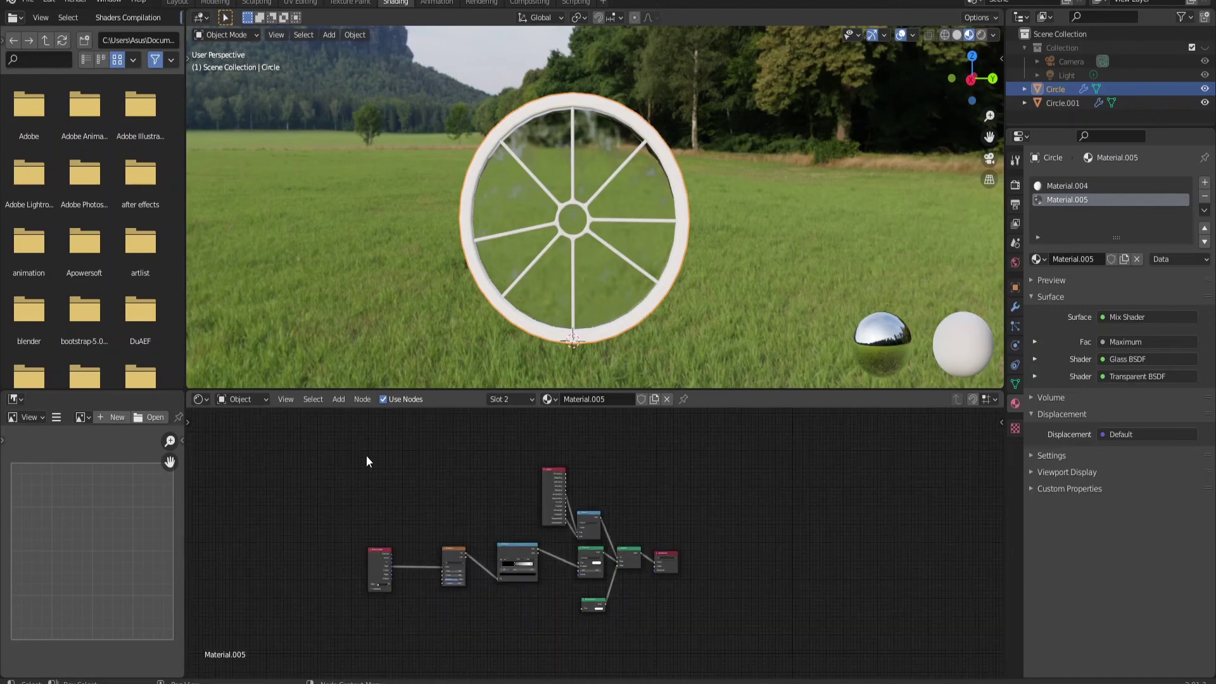
{"action": "left_click_drag", "start_coordinate": [347, 451], "coordinate": [809, 618]}
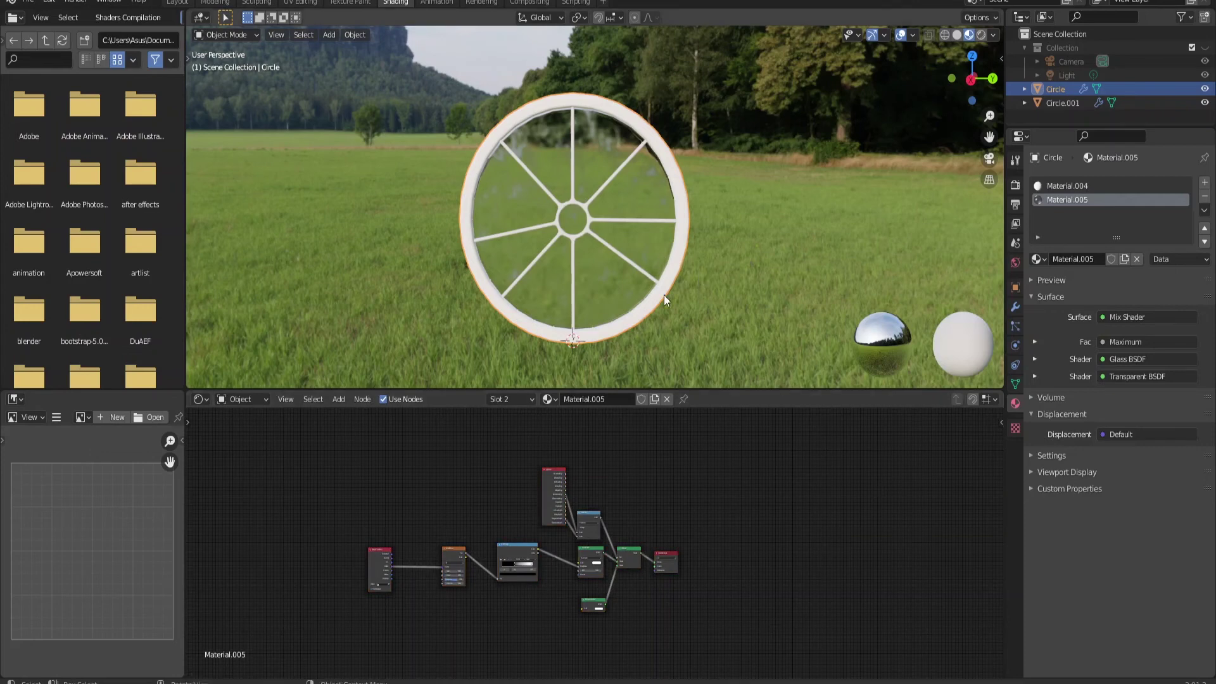
{"action": "left_click", "coordinate": [1058, 185]}
Step: Give Material.004's Principled BSDF a dark red base colour, then select the spokes object Circle.001
{"action": "left_click_drag", "start_coordinate": [674, 438], "coordinate": [649, 442]}
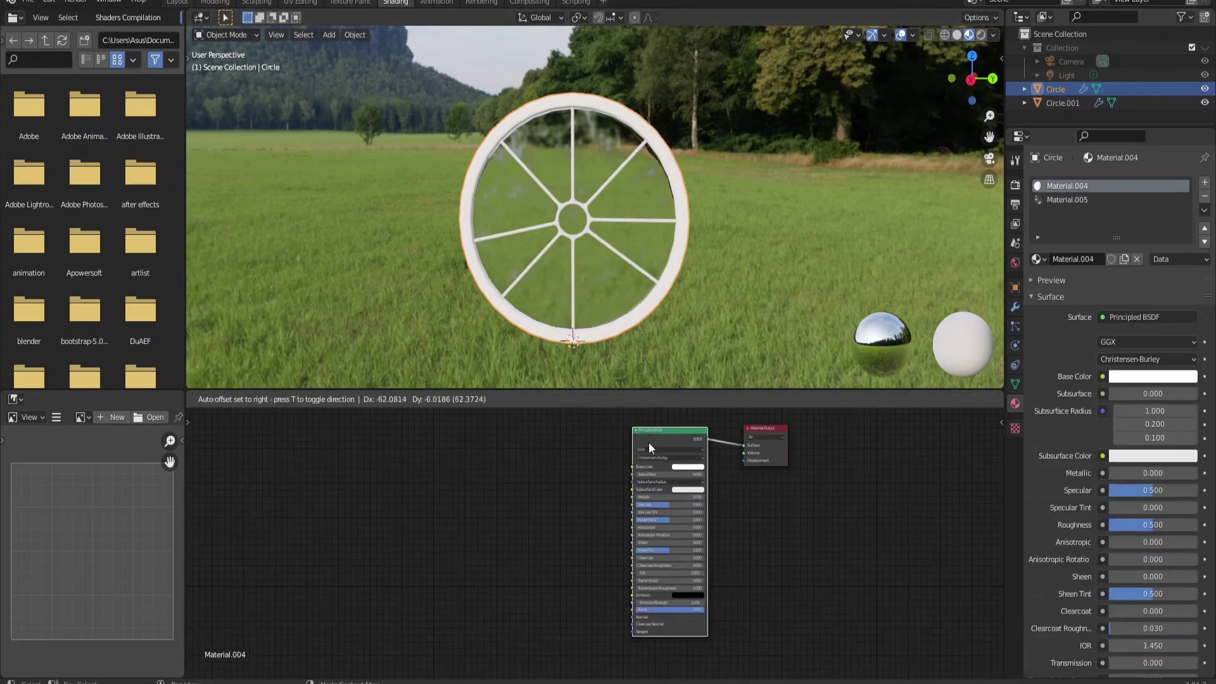
{"action": "scroll", "coordinate": [575, 472], "scroll_direction": "up", "scroll_amount": 1}
{"action": "left_click", "coordinate": [695, 450]}
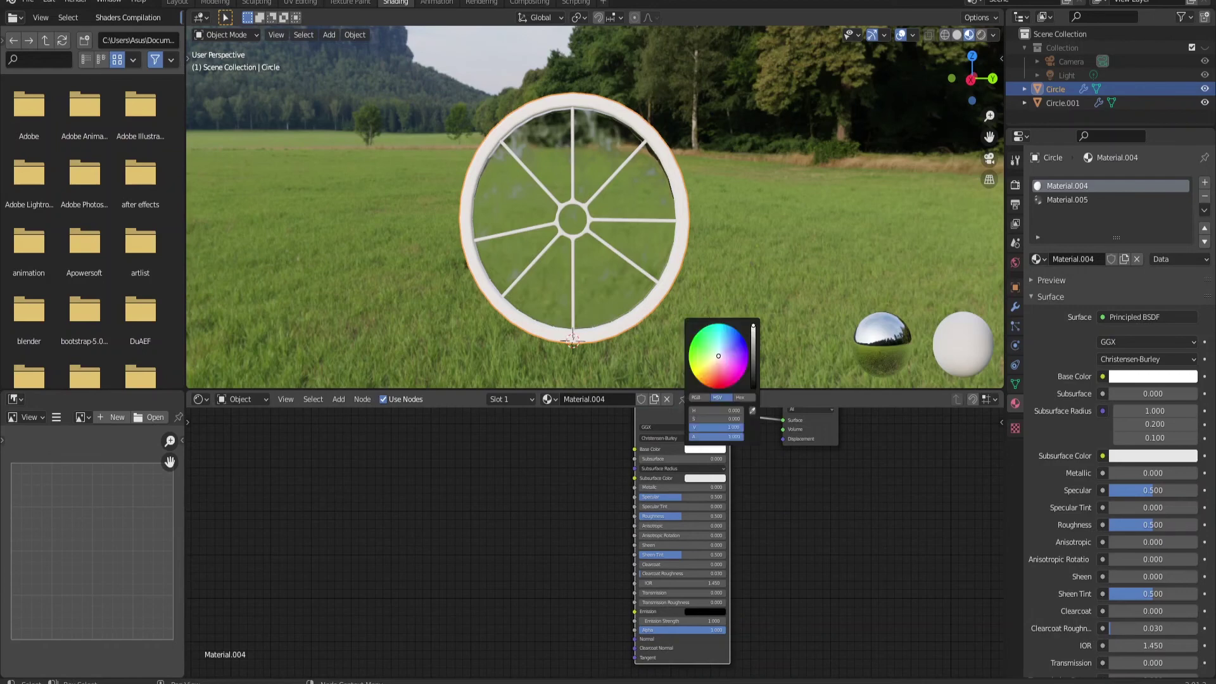
{"action": "left_click_drag", "start_coordinate": [753, 327], "coordinate": [718, 365]}
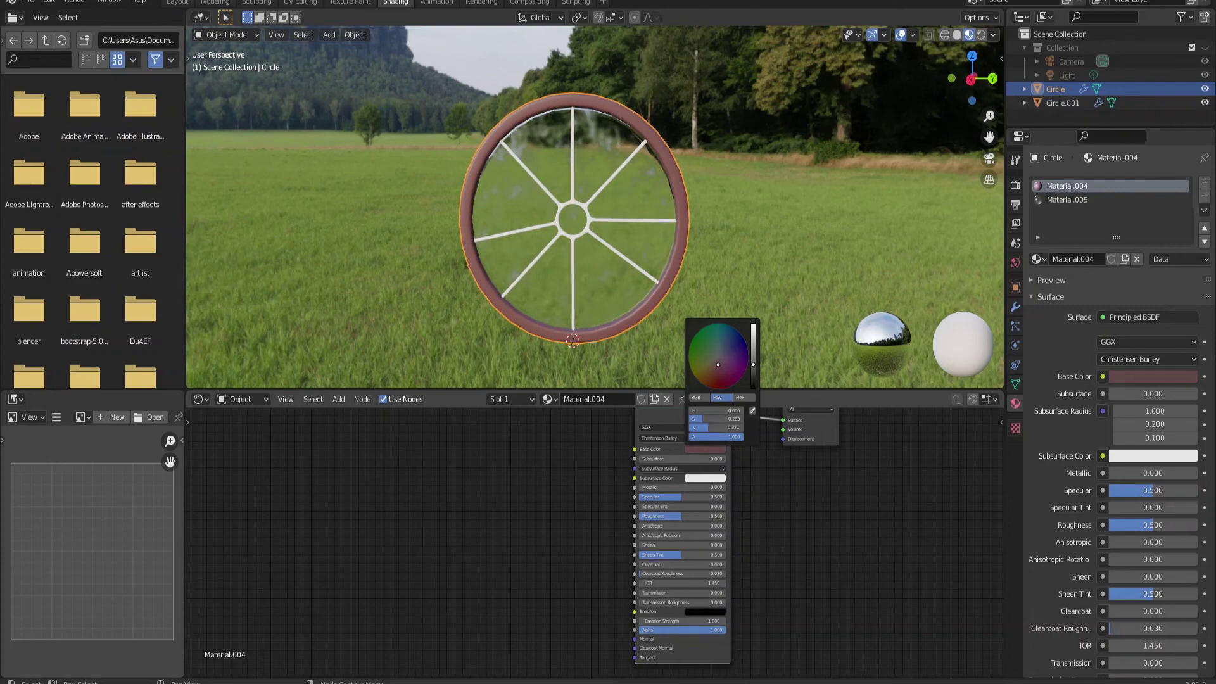
{"action": "left_click", "coordinate": [572, 271]}
{"action": "left_click", "coordinate": [566, 399]}
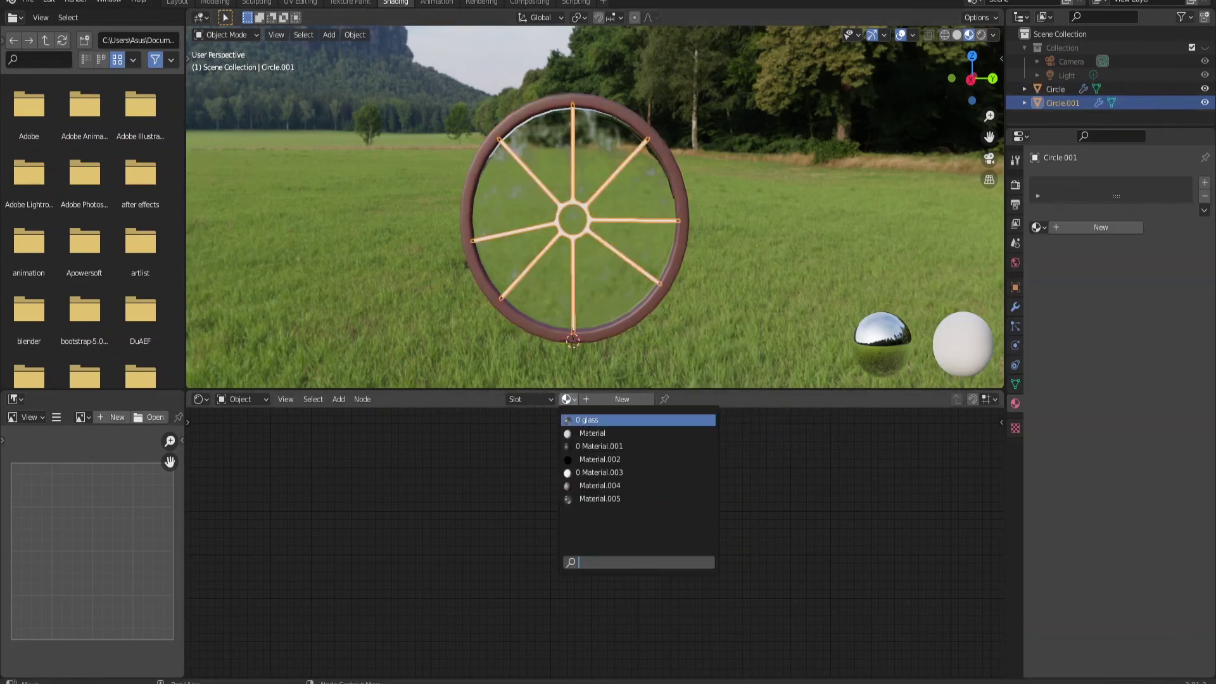
Step: Assign Material.004 to the spokes Circle.001 and orbit to view the maroon frame edge-on
{"action": "left_click", "coordinate": [590, 486]}
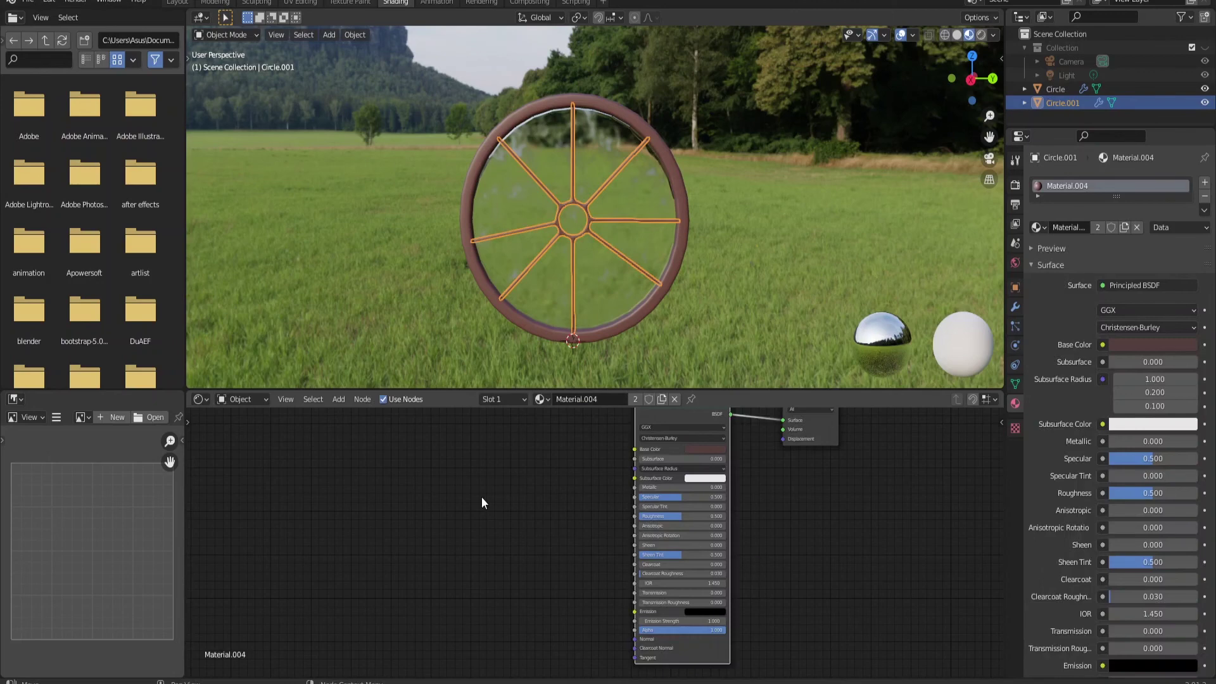
{"action": "left_click", "coordinate": [394, 290]}
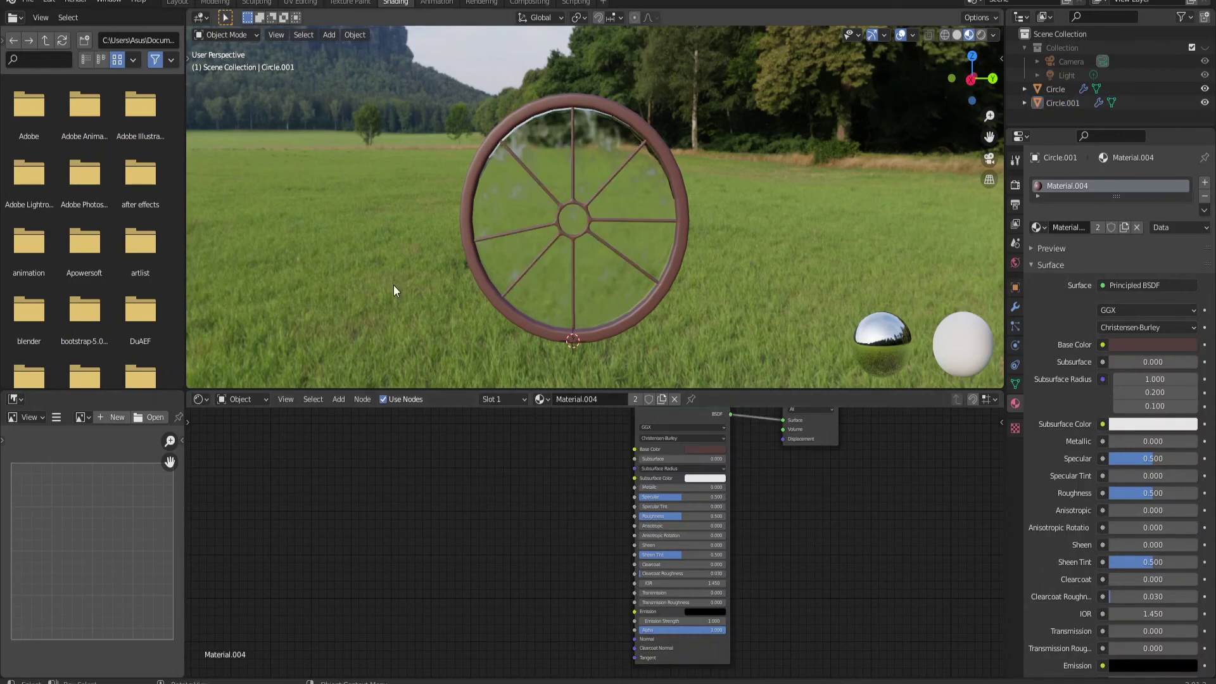
{"action": "scroll", "coordinate": [481, 350], "scroll_direction": "down", "scroll_amount": 2}
{"action": "scroll", "coordinate": [619, 312], "scroll_direction": "up", "scroll_amount": 2}
{"action": "scroll", "coordinate": [617, 298], "scroll_direction": "down", "scroll_amount": 2}
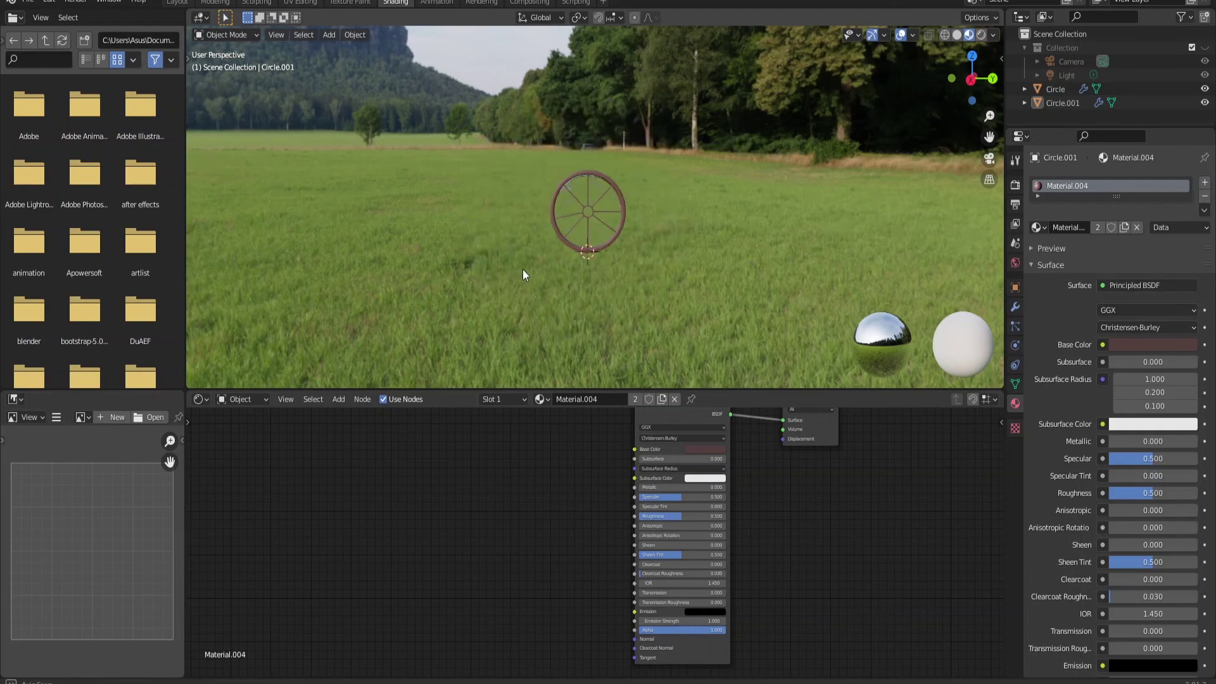
{"action": "middle_click_drag", "start_coordinate": [523, 271], "coordinate": [545, 302]}
{"action": "scroll", "coordinate": [421, 241], "scroll_direction": "up", "scroll_amount": 6}
{"action": "scroll", "coordinate": [590, 268], "scroll_direction": "down", "scroll_amount": 6}
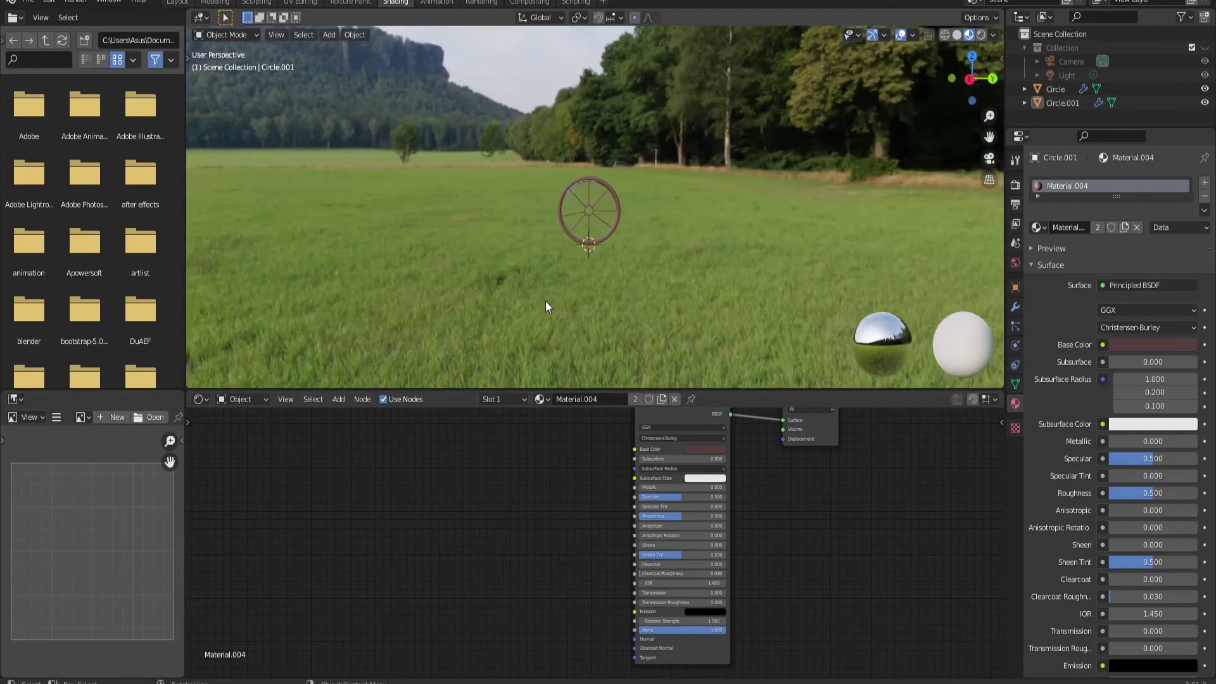